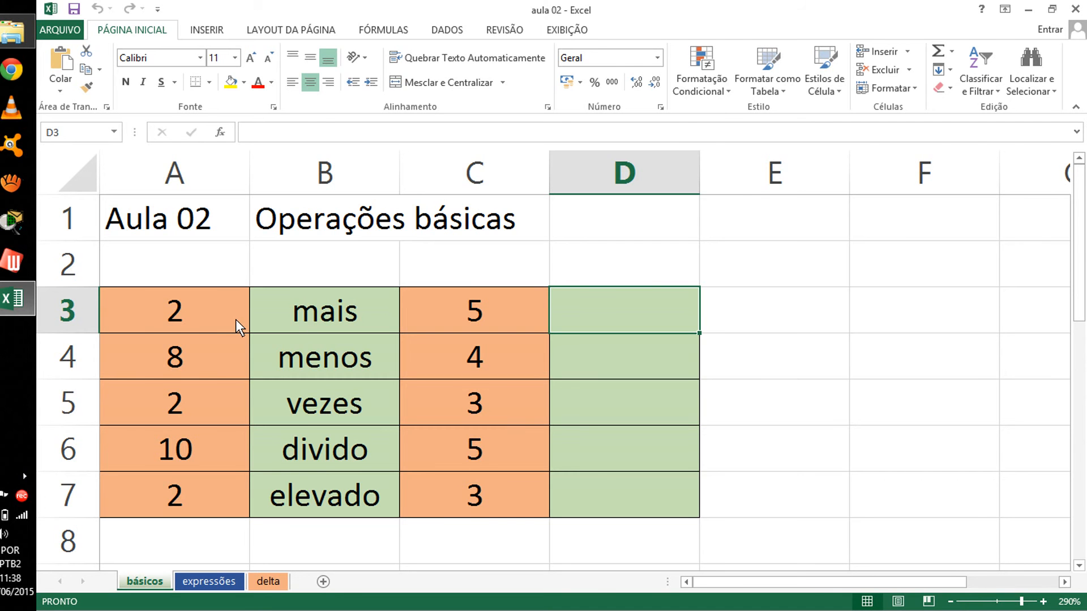
Enter the addition formula =2+5 in cell D3 for the "mais" row
click(89, 310)
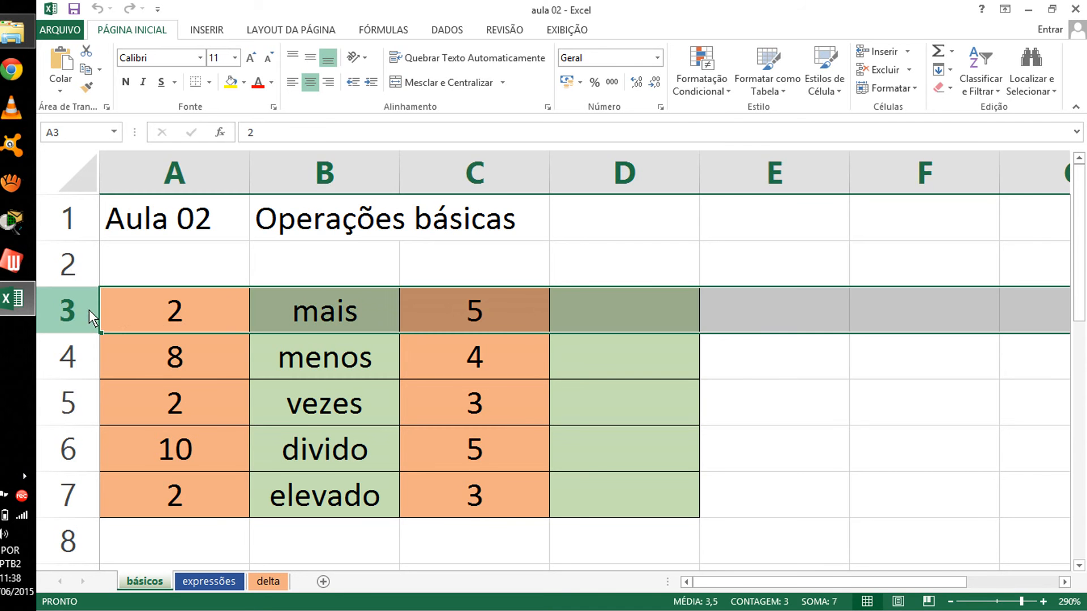
click(158, 309)
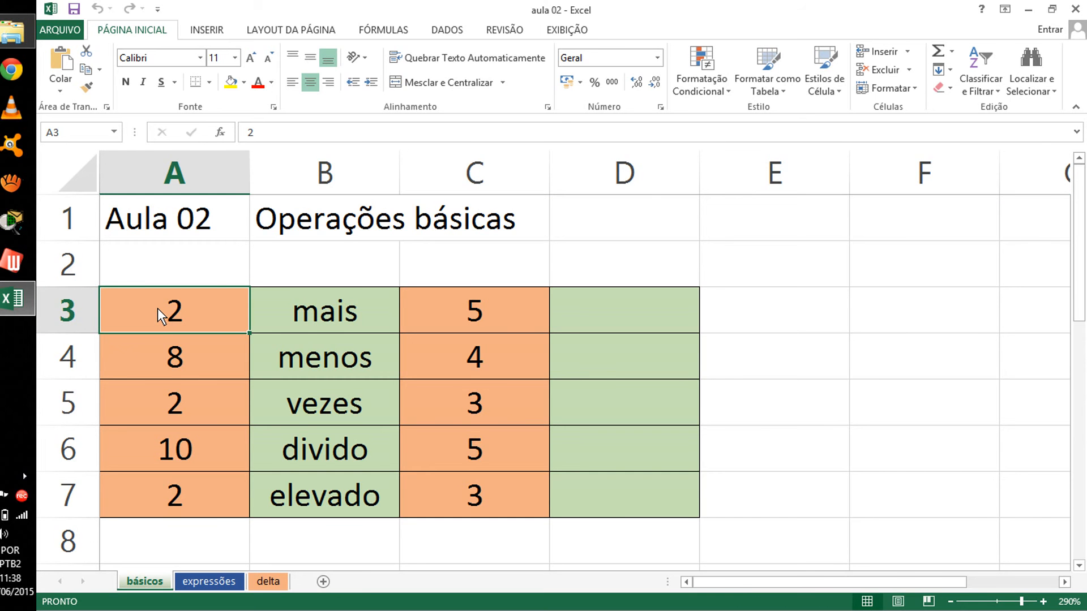
click(591, 313)
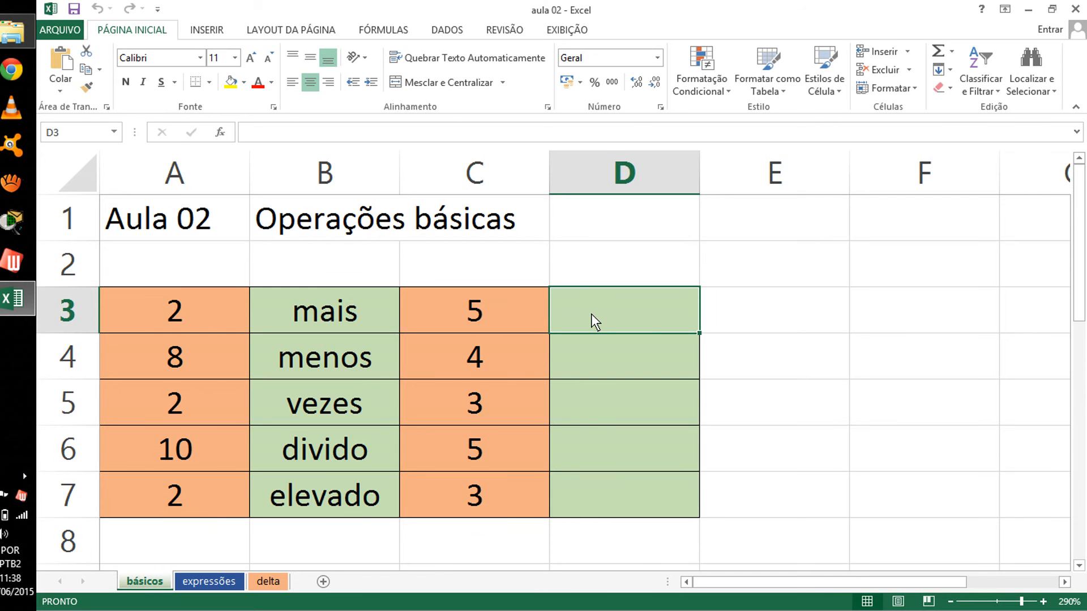
text(=)
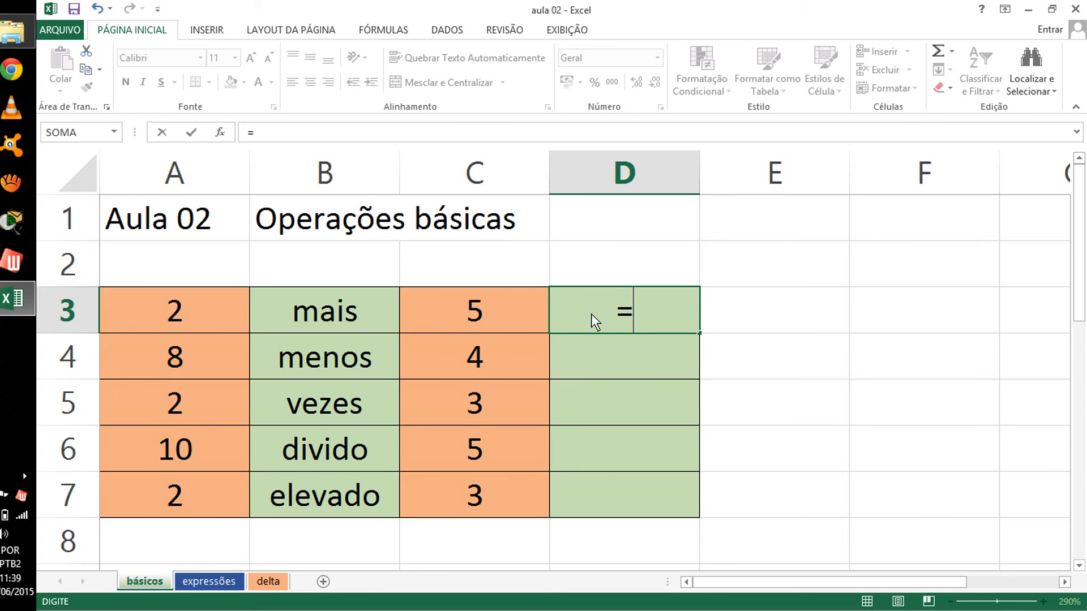
text(2)
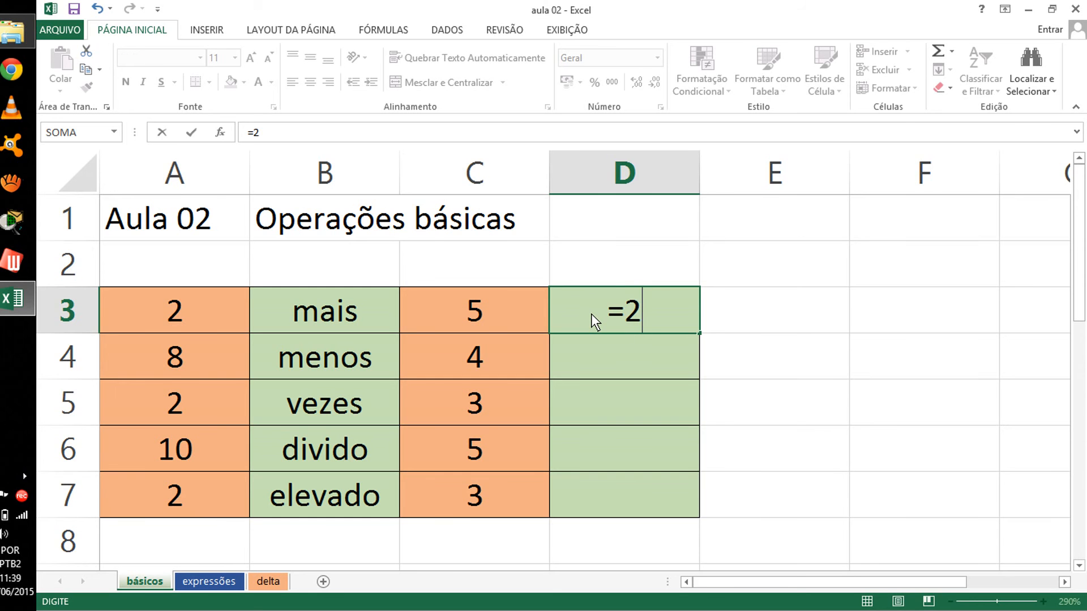
text(+5)
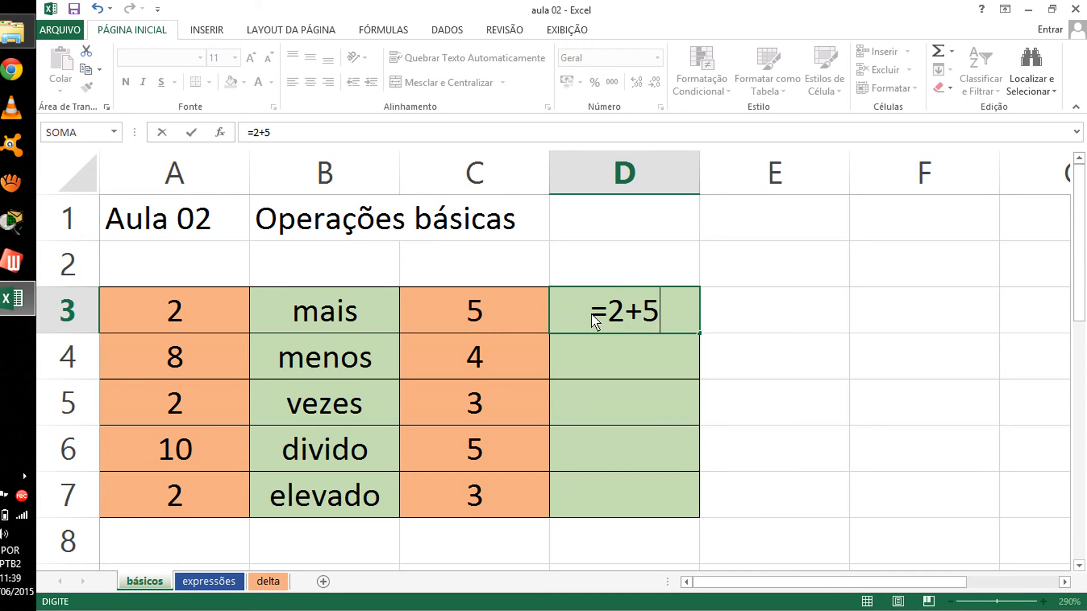
key(Return)
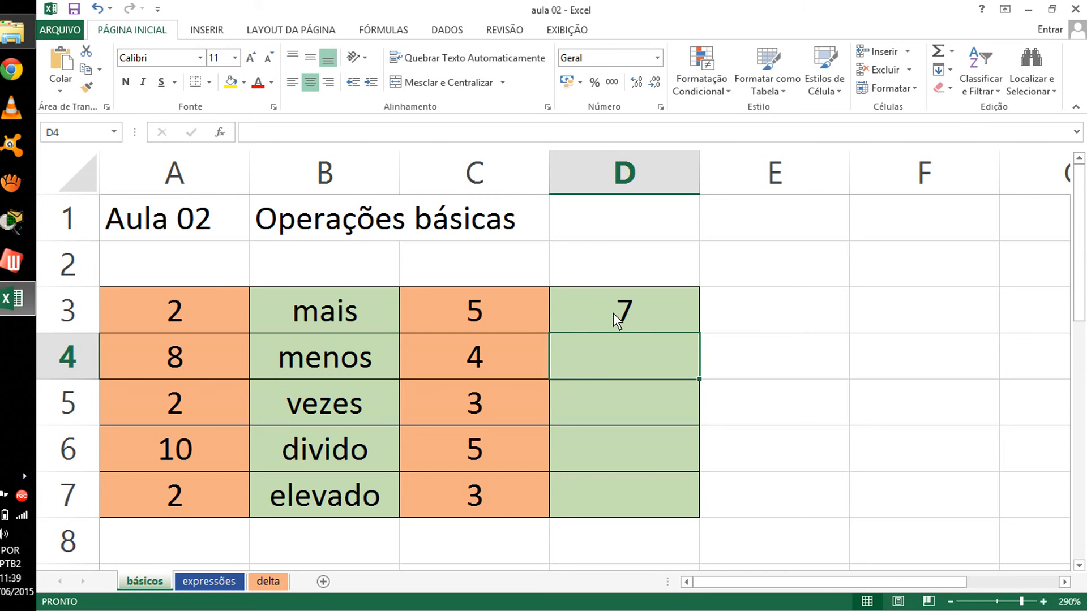
click(613, 314)
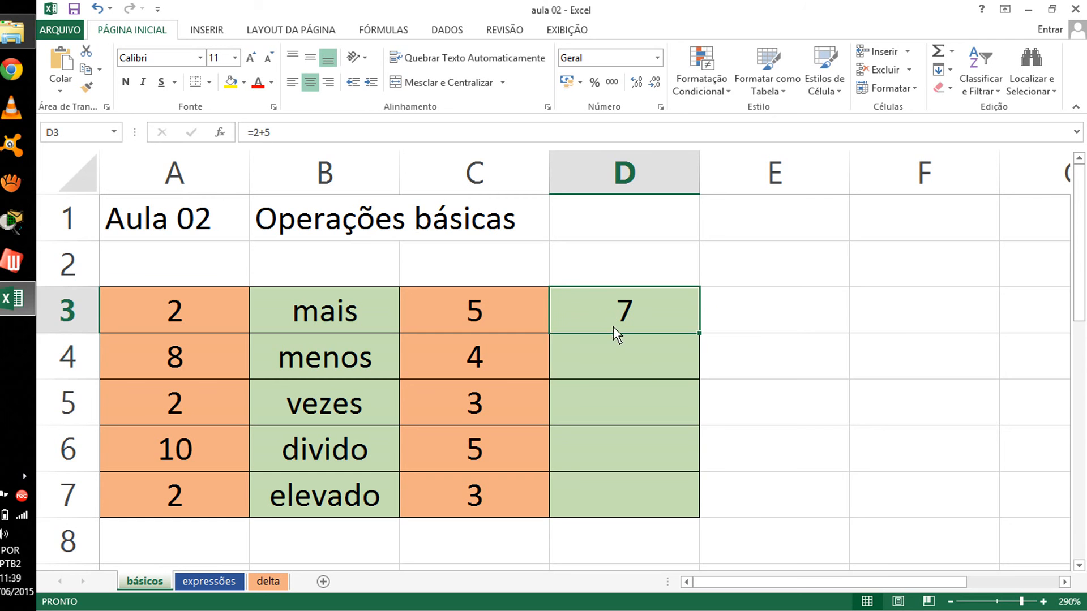
Enter the subtraction formula =8-4 in cell D4 for the "menos" row
click(614, 358)
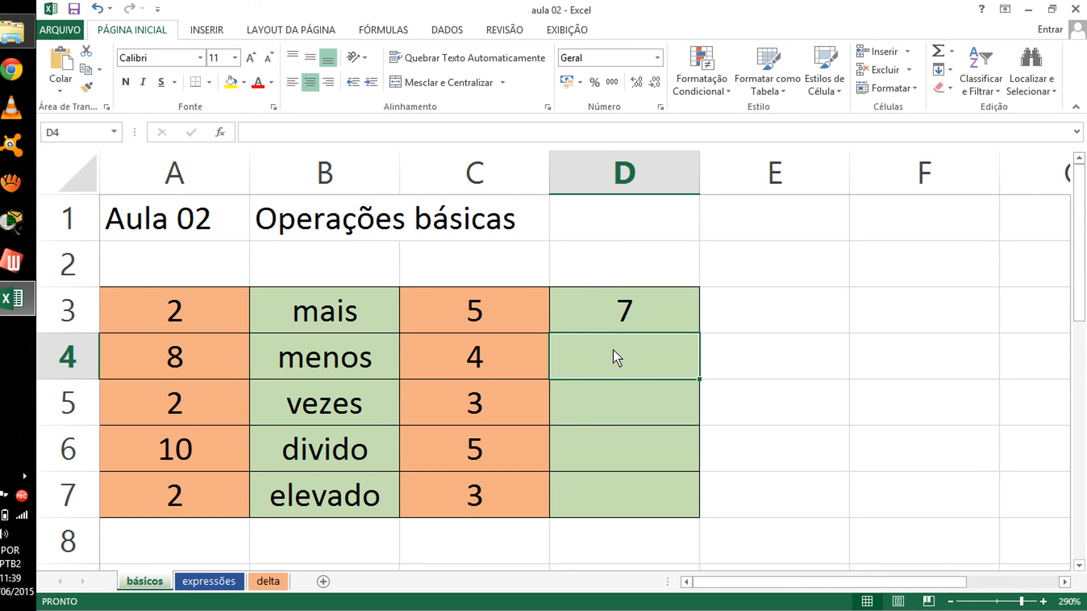
text(=)
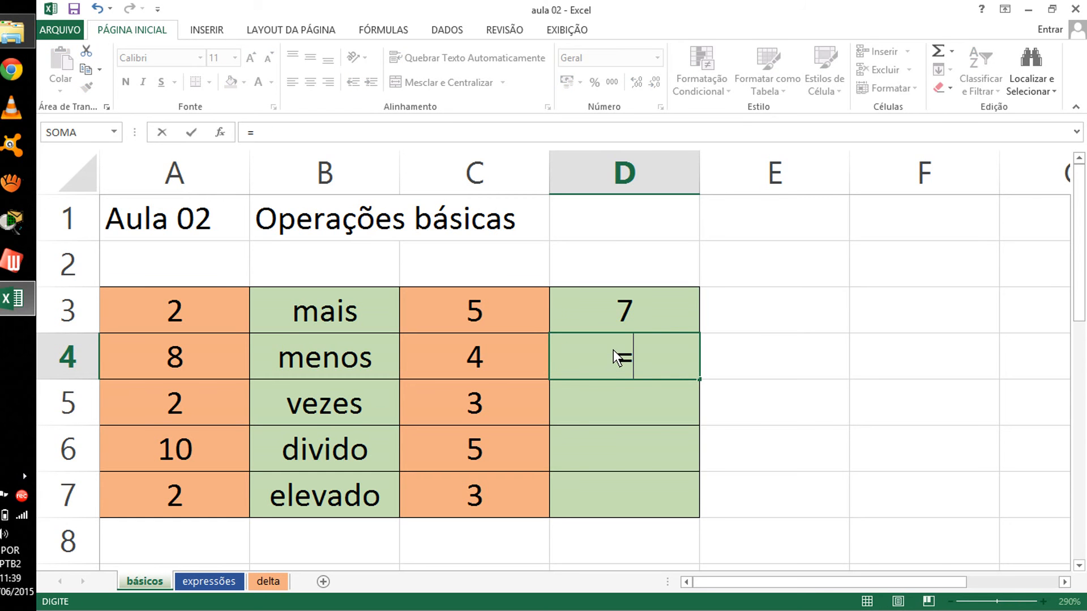
text(8-4)
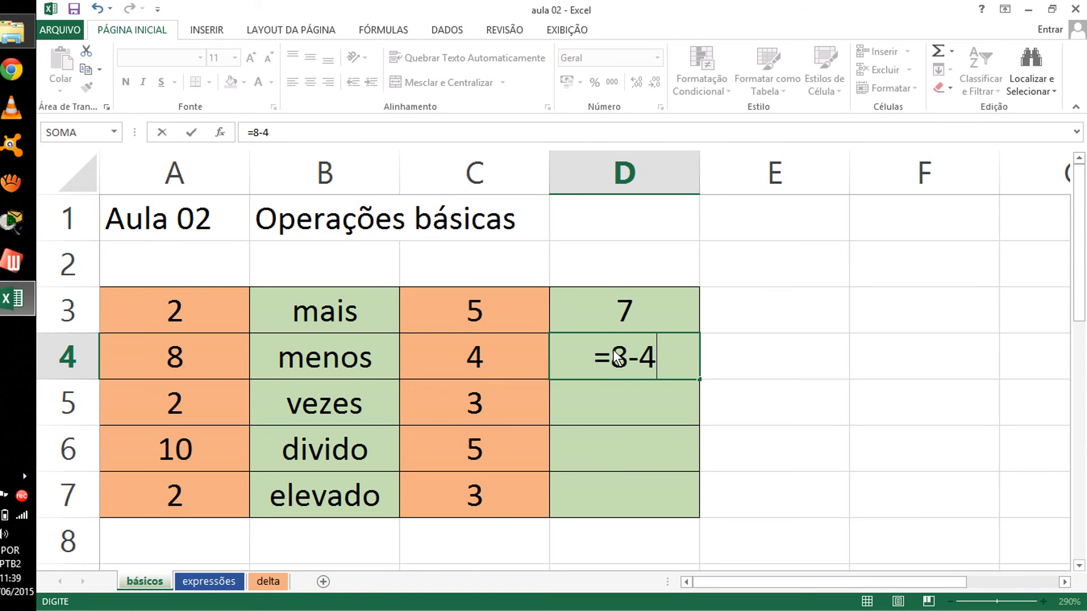
key(Return)
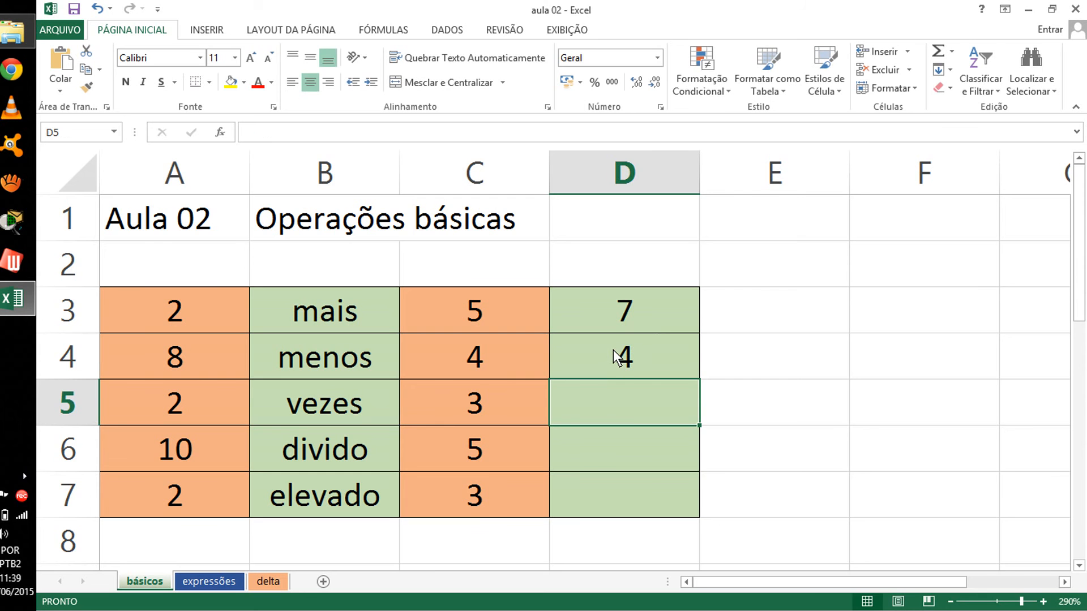
Enter the multiplication formula =2*3 in cell D5 for the "vezes" row
text(=)
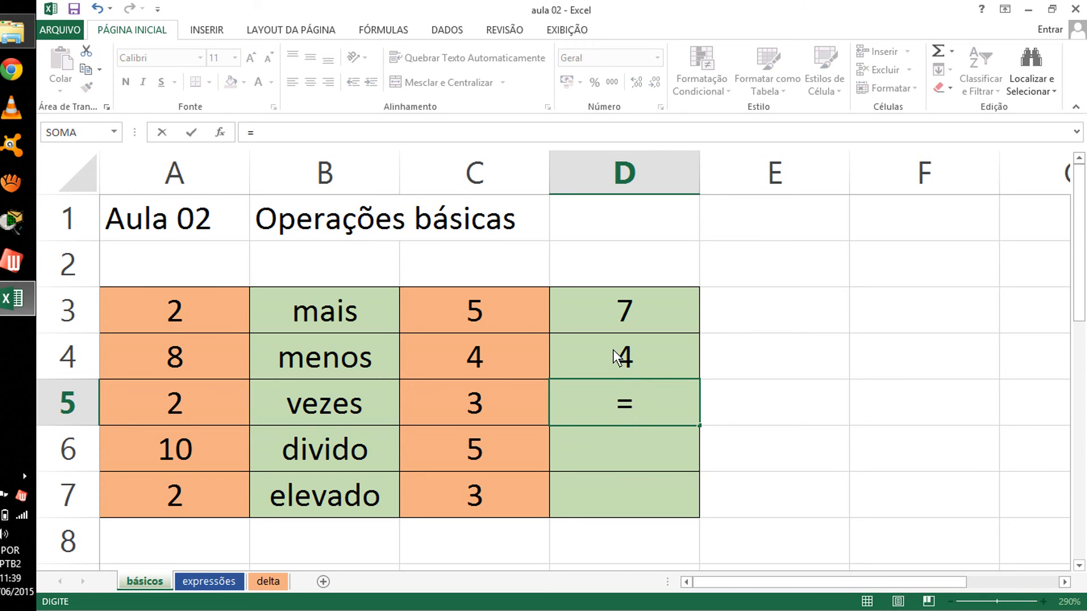
text(2)
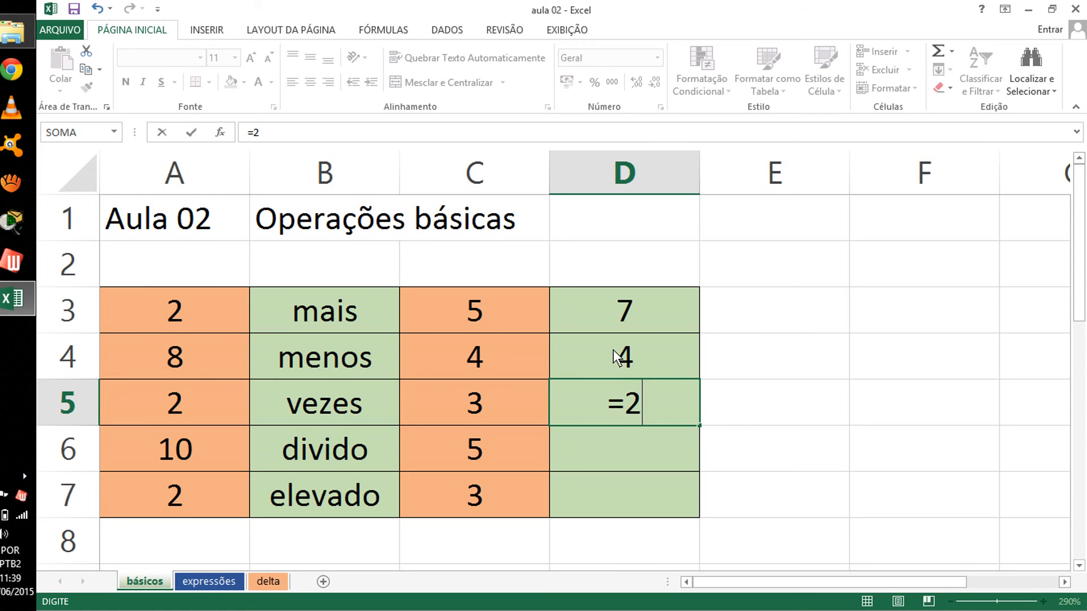
text(x)
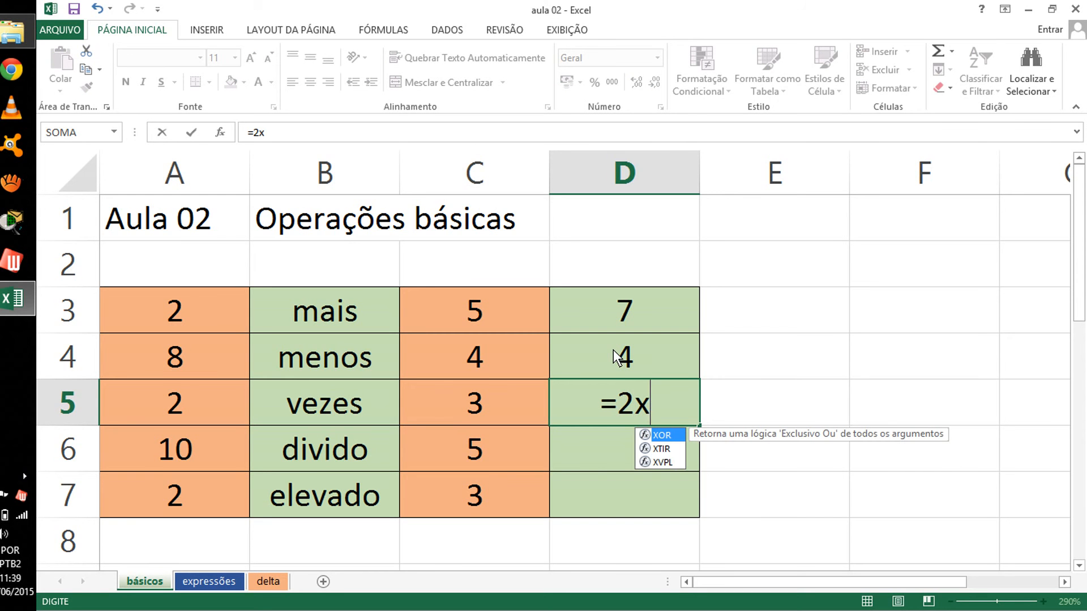
key(BackSpace)
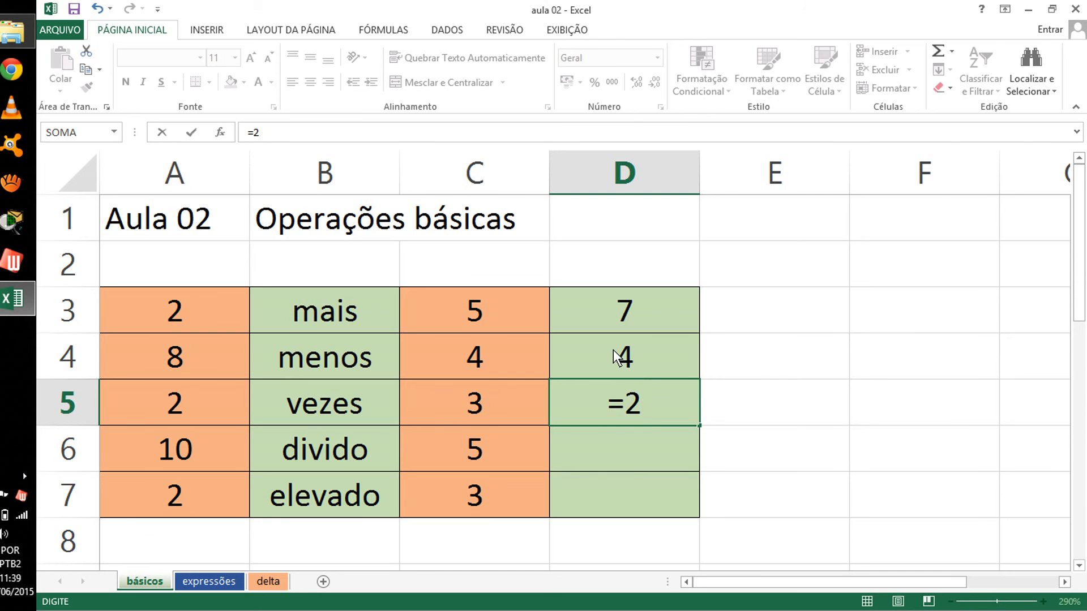
text(*)
text(3)
key(Return)
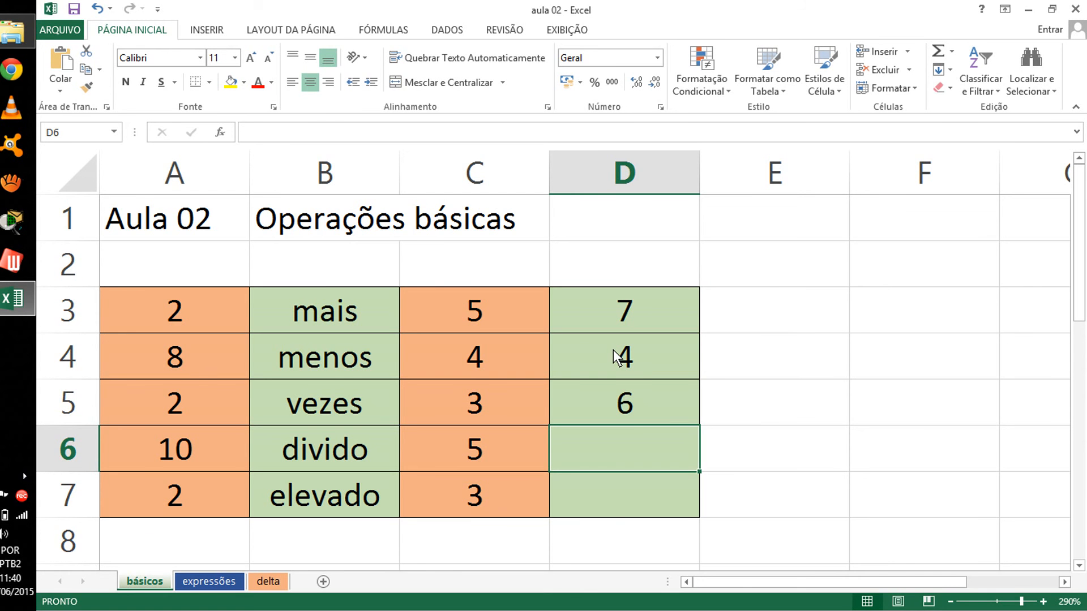
Enter the division formula =10/5 in cell D6 for the "divido" row
text(=1)
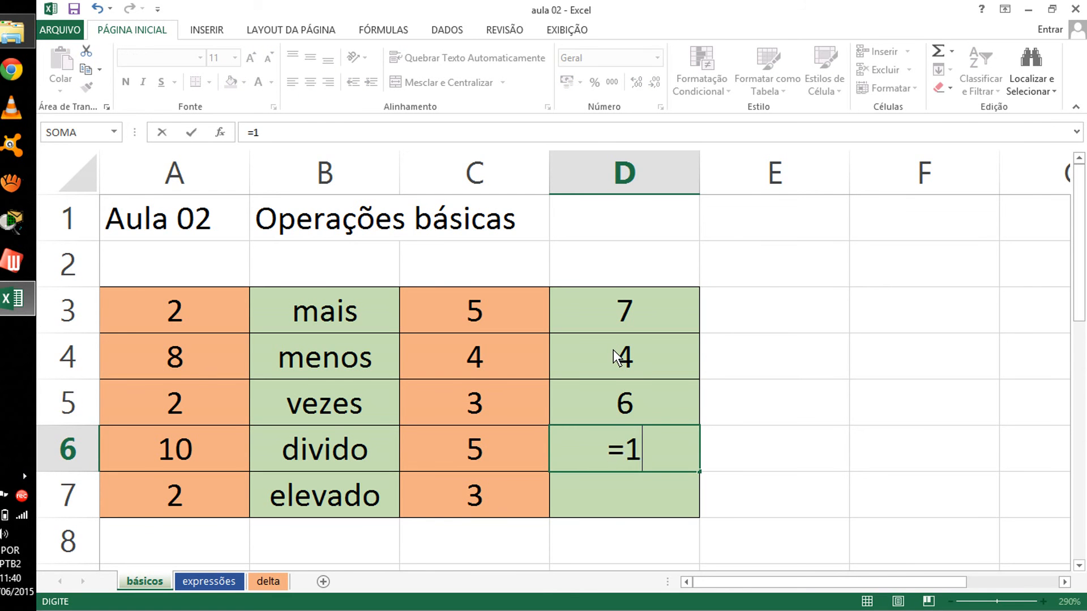
text(0)
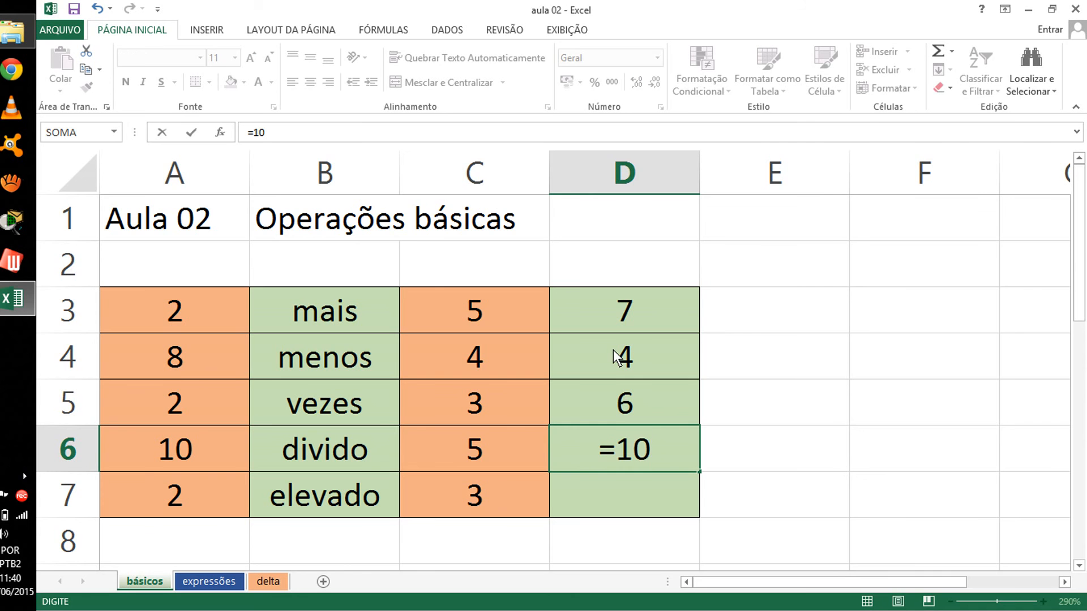
text(/)
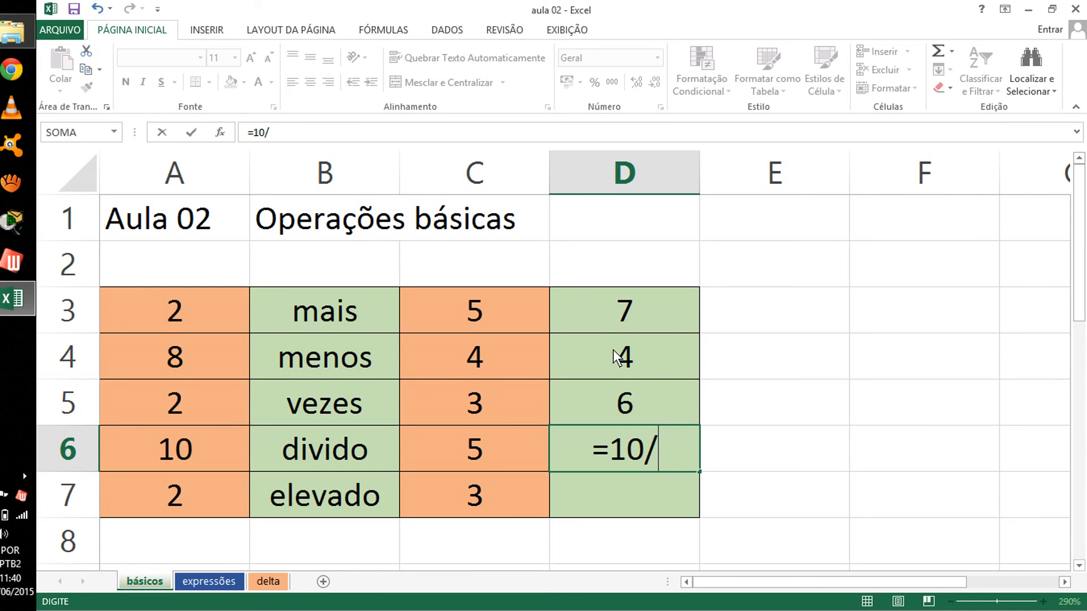
text(5)
key(Return)
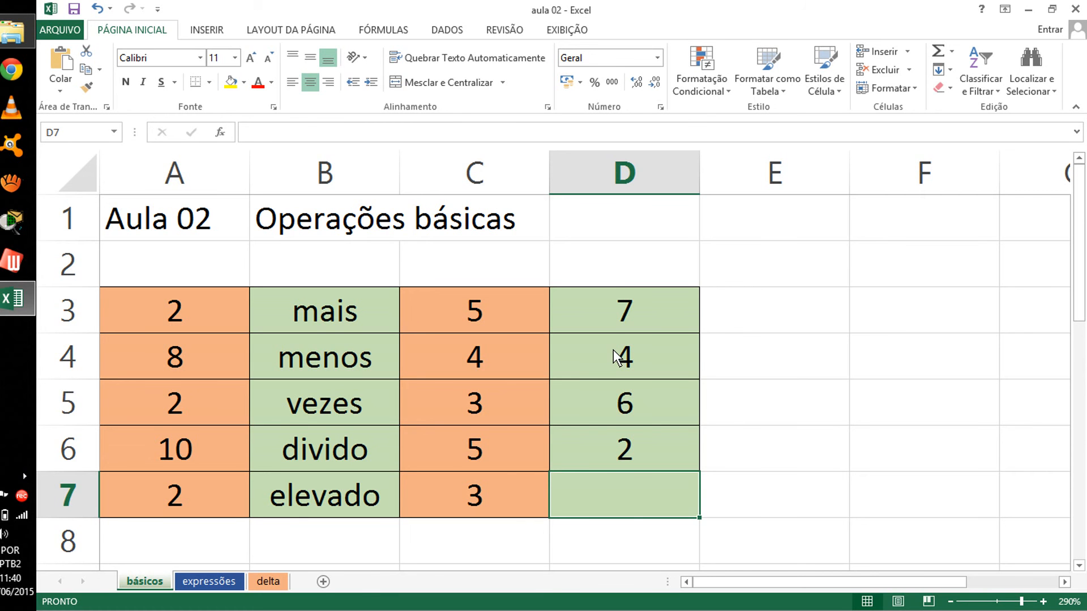
Enter the power formula =2^3 in cell D7 for the "elevado" row
text(=)
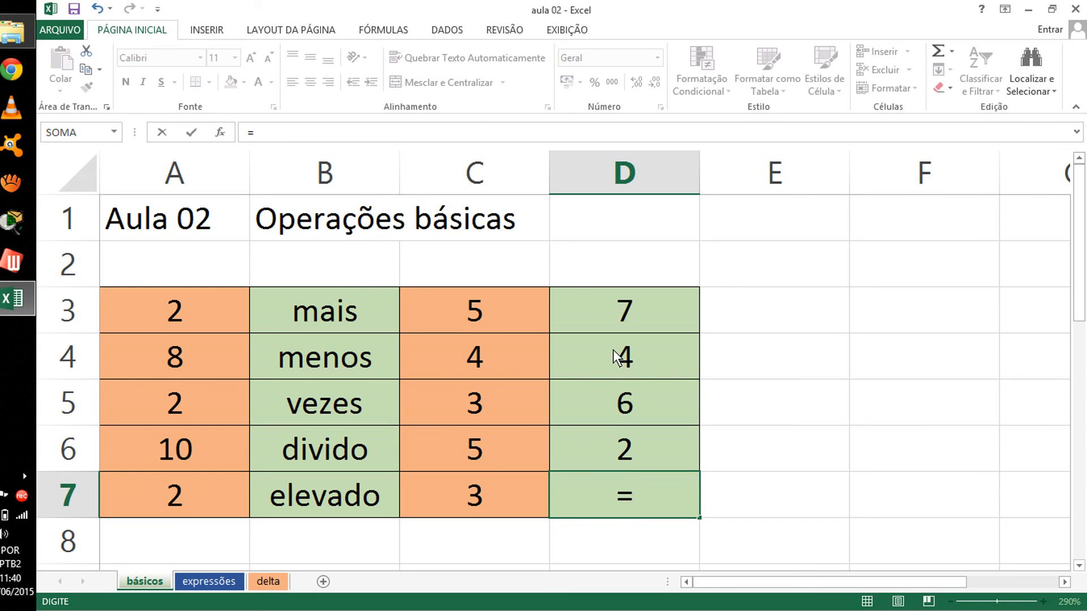
text(2^)
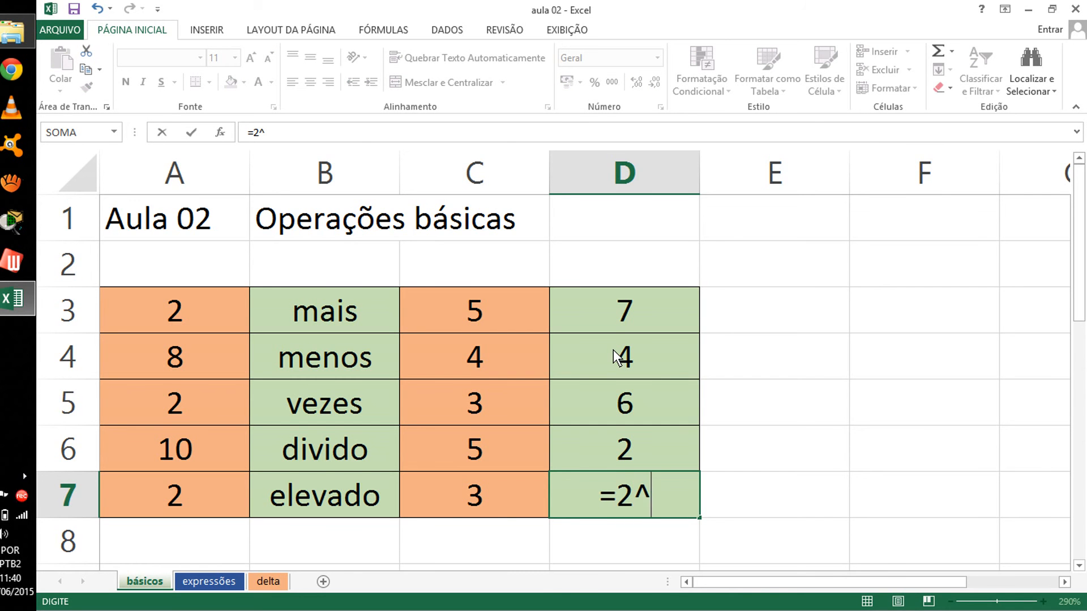
text(3)
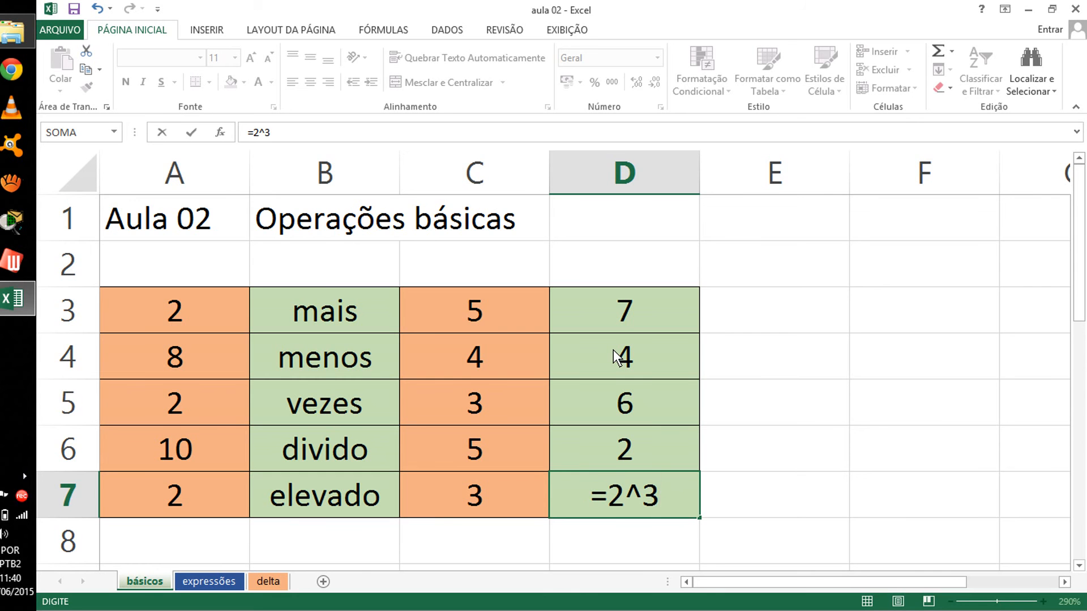
key(Return)
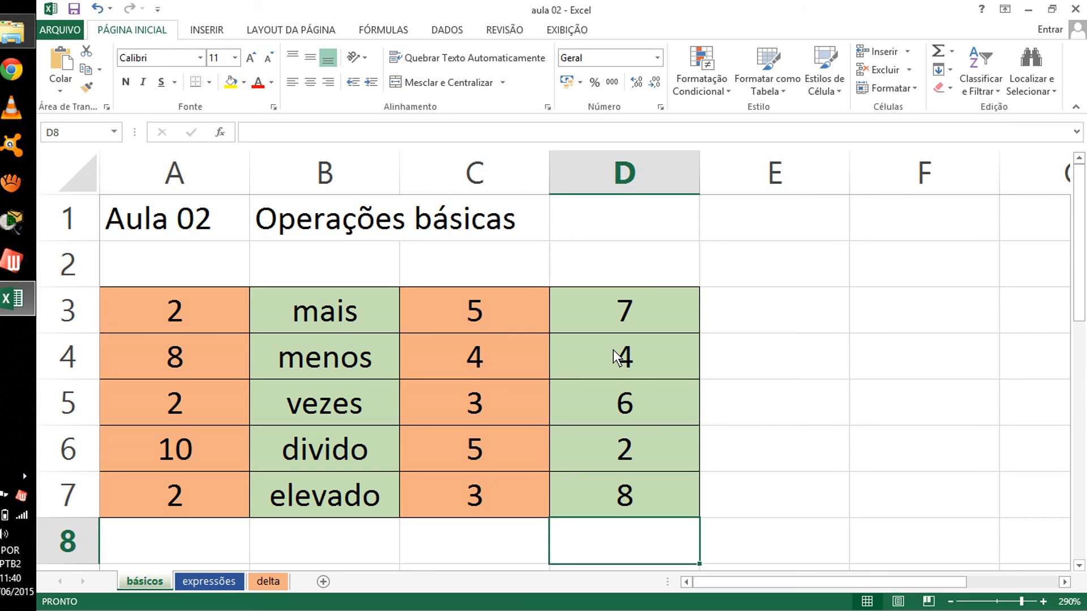
Review the typed-number formulas in the result cells D3 through D7 one by one
key(Up)
key(Up)
key(Up)
key(Up)
key(Up)
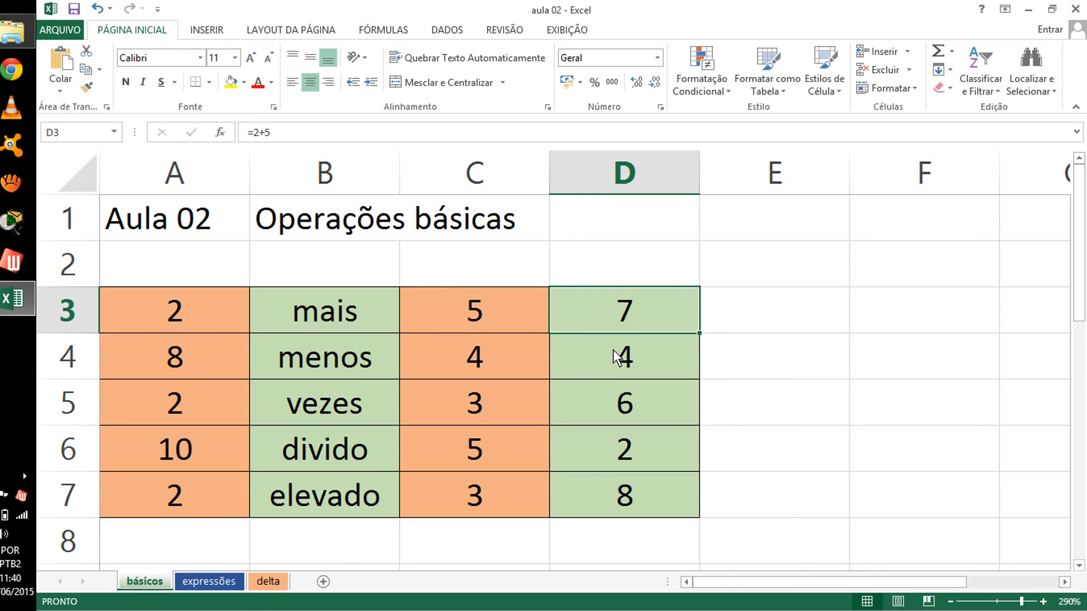
key(Down)
key(Down)
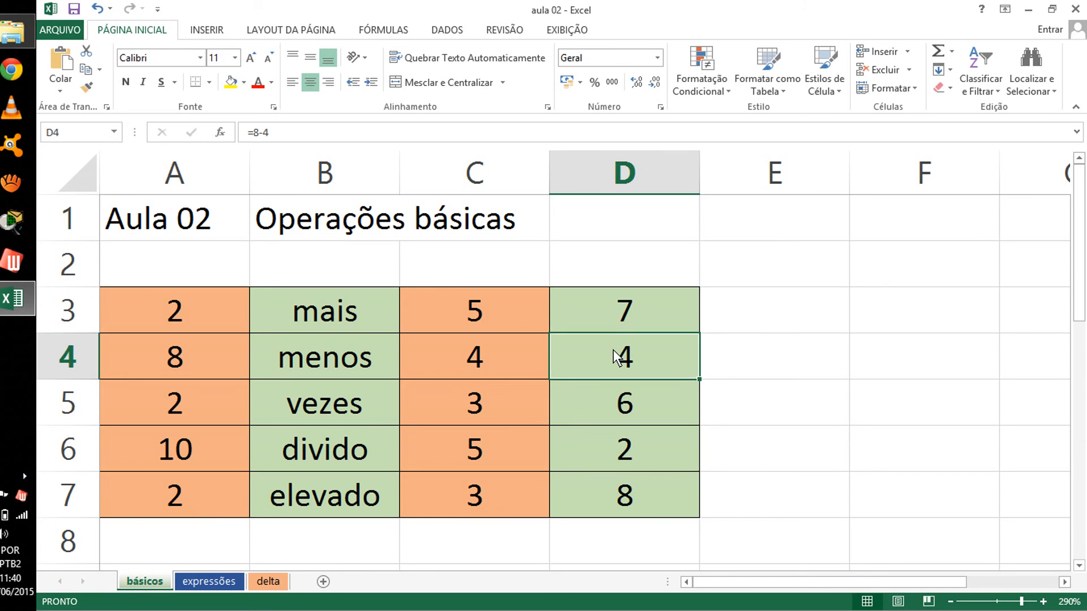
key(Down)
key(Down)
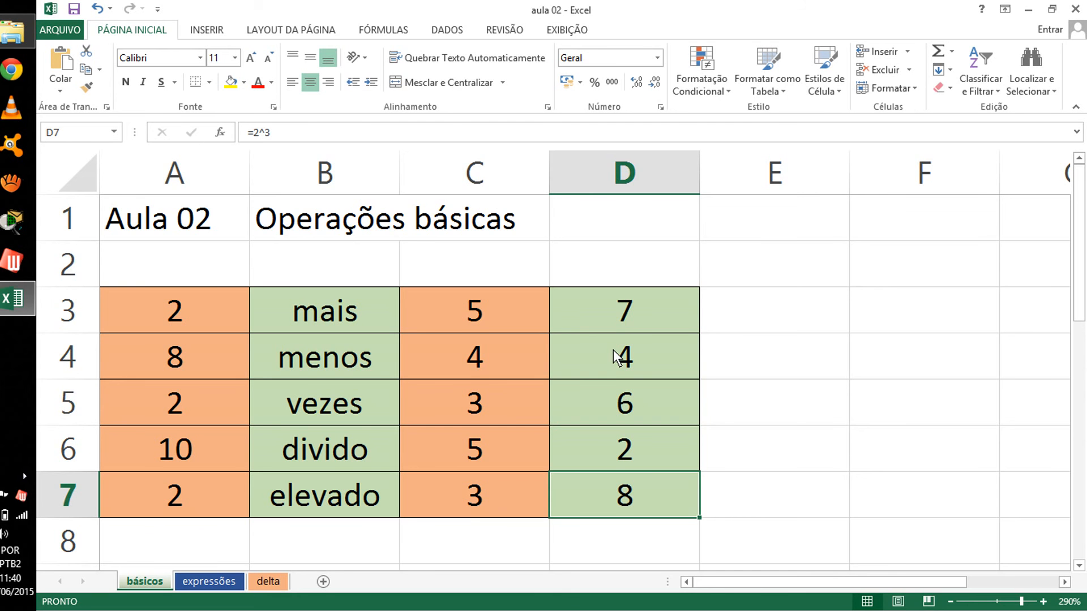
Clear the contents of all result cells in D3:D7
key(shift+Up)
key(shift+Up)
key(shift+Up)
key(shift+Up)
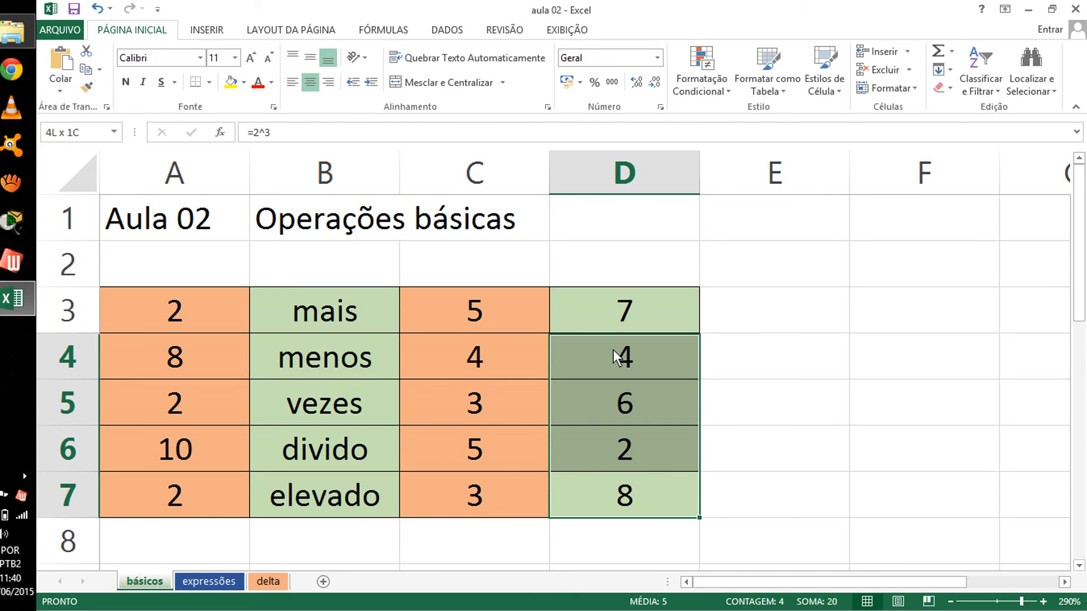
key(Delete)
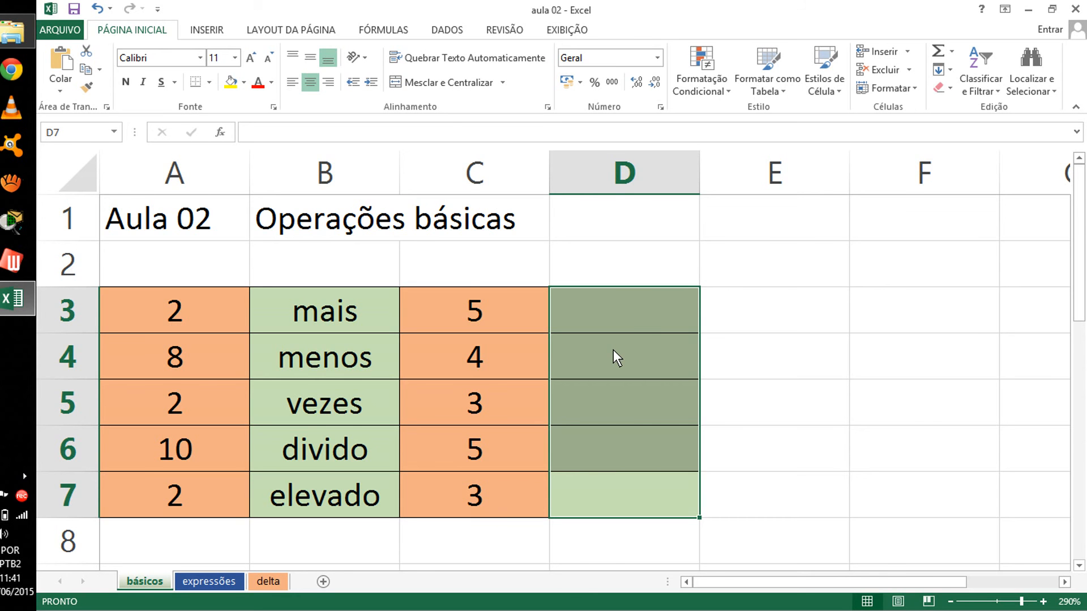
Enter the addition formula =A3+C3 in cell D3 for the "mais" row, using cell references
click(626, 321)
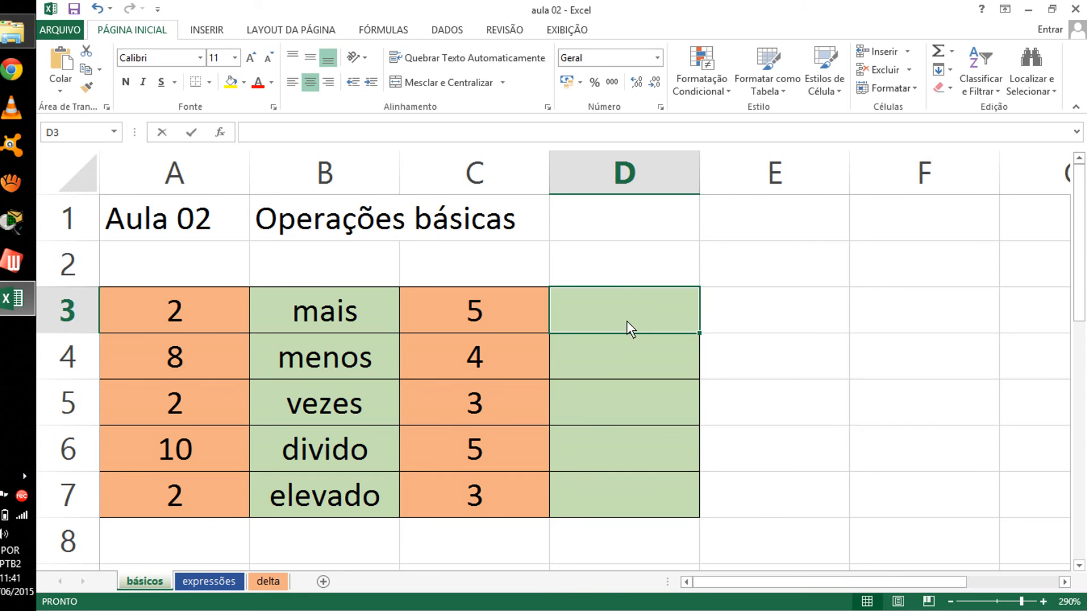
text(=)
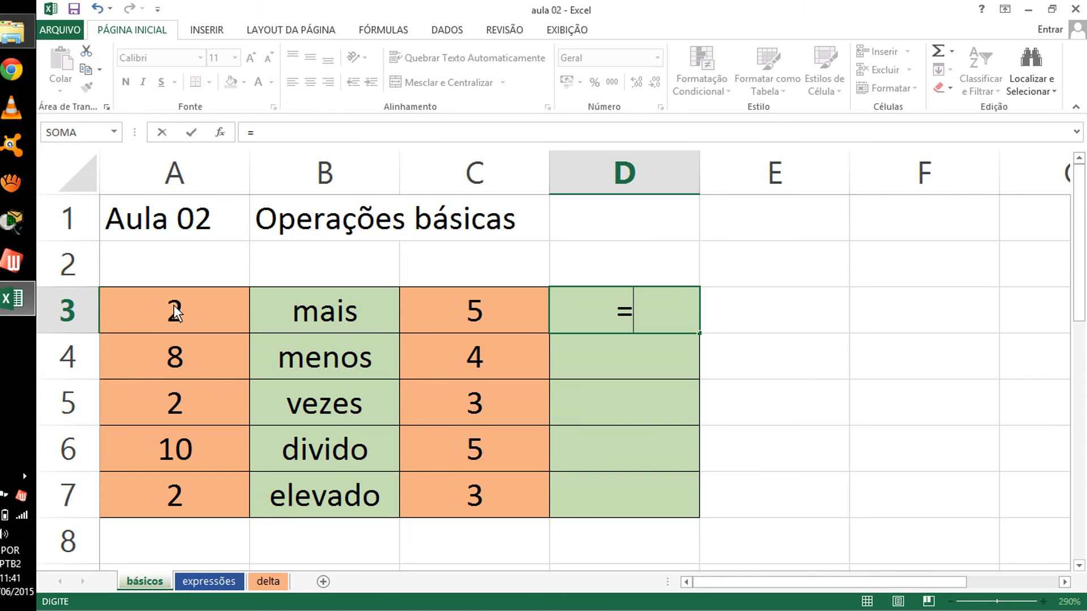
text(a3)
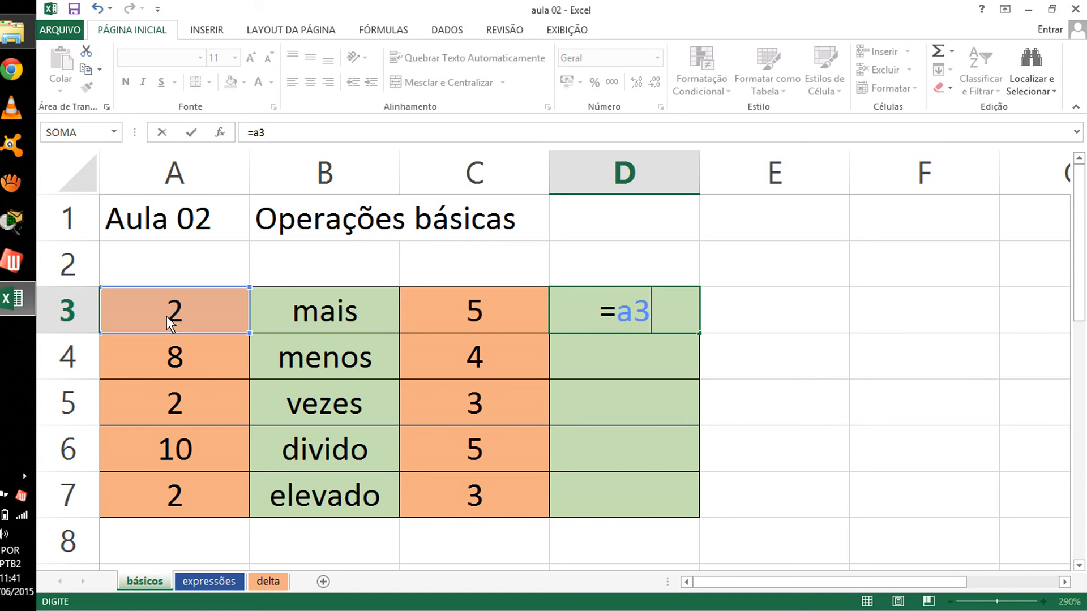
key(BackSpace)
key(BackSpace)
click(189, 306)
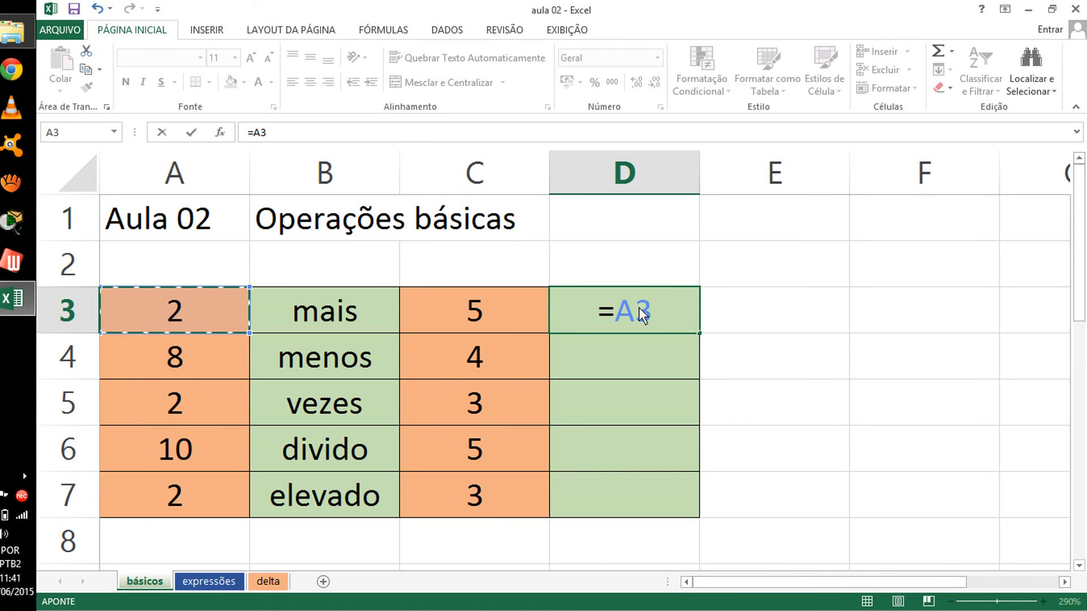
text(+)
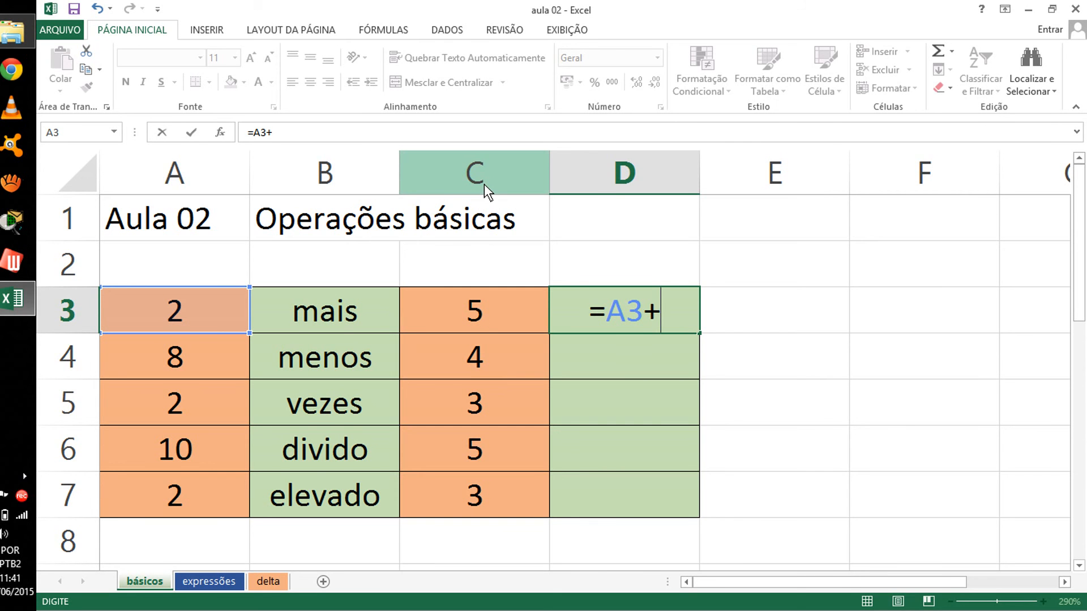
click(473, 315)
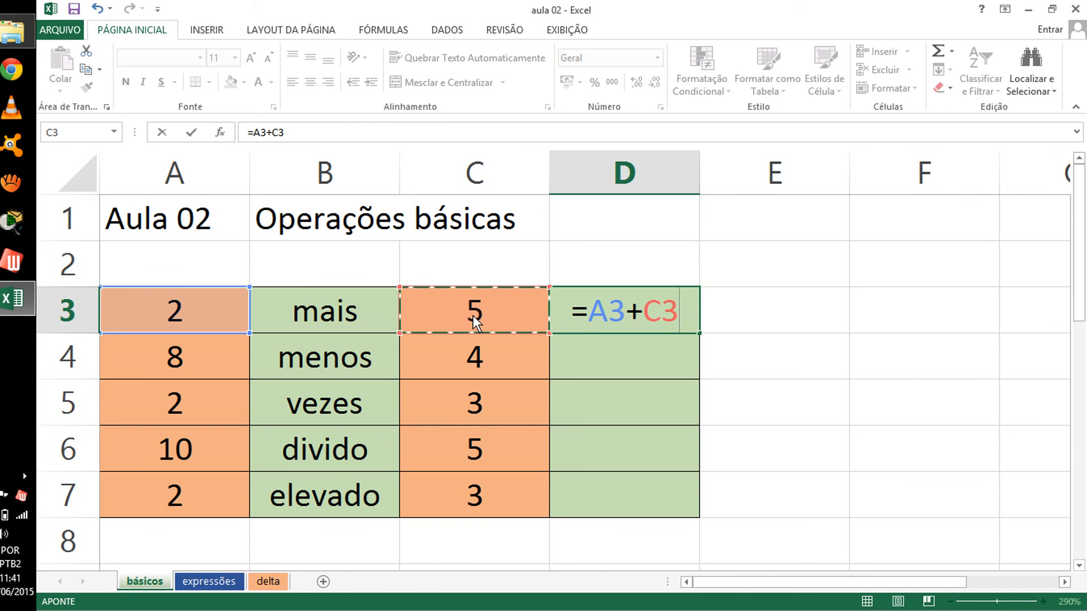
key(Return)
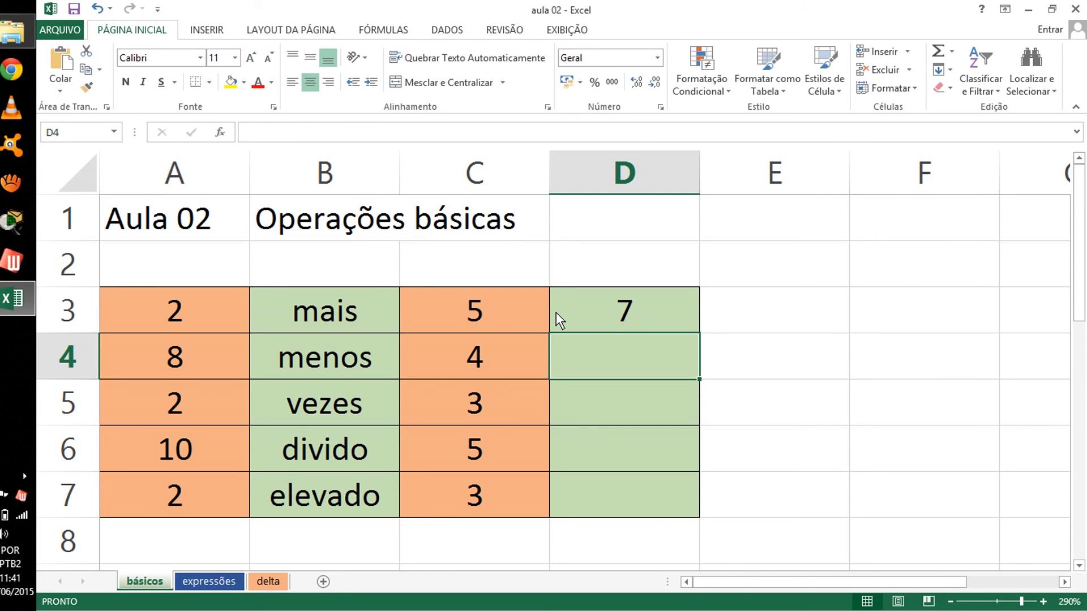
Enter the subtraction formula =A4-C4 in cell D4 for the "menos" row
text(=)
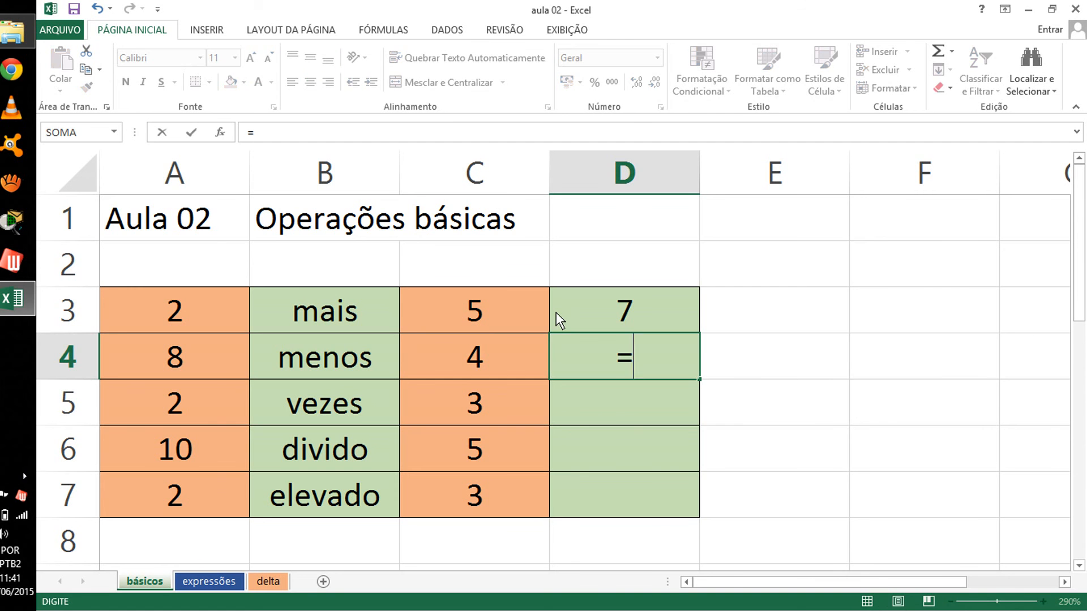
click(226, 361)
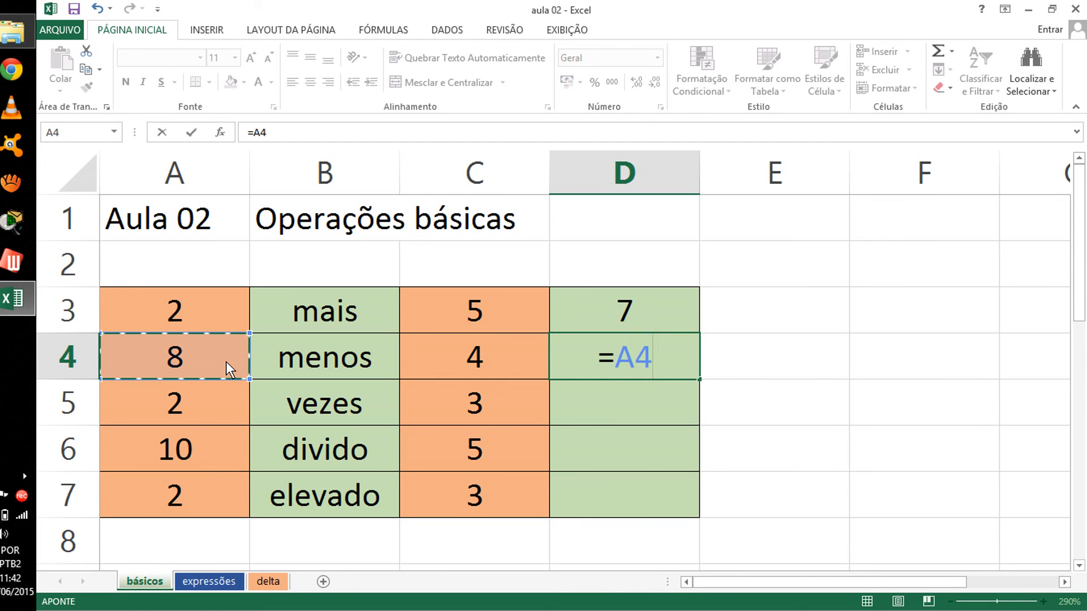
text(-)
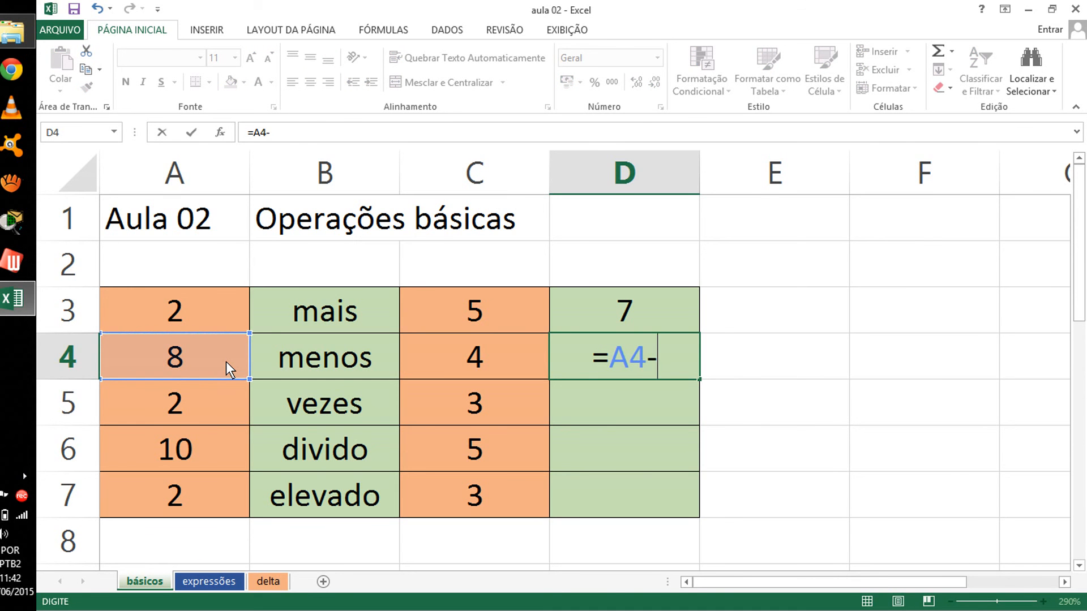
click(424, 354)
key(Return)
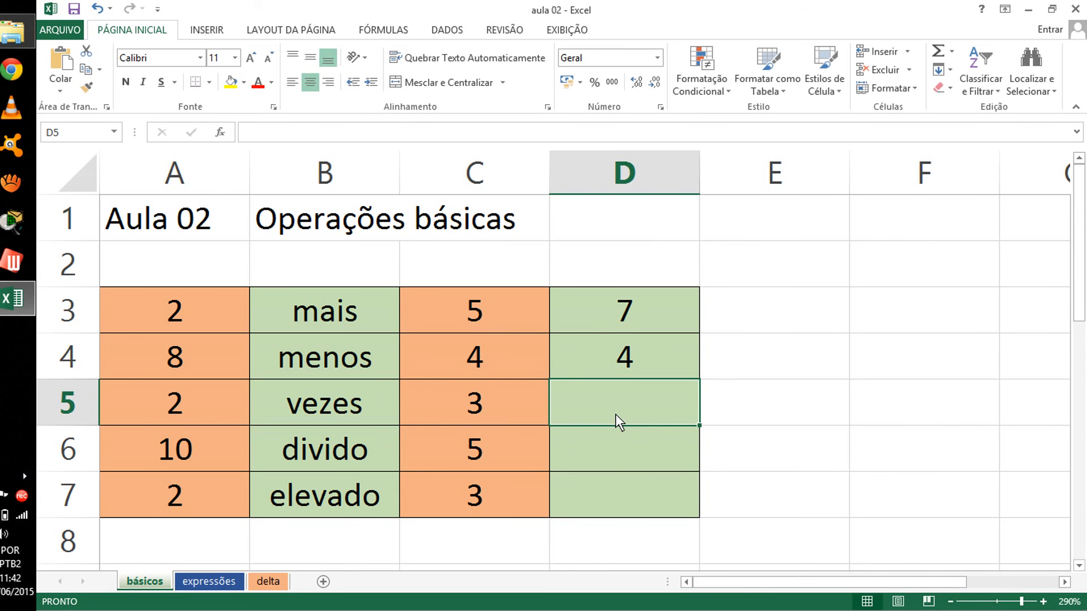
Enter the multiplication formula =A5*C5 in cell D5 for the "vezes" row
text(=)
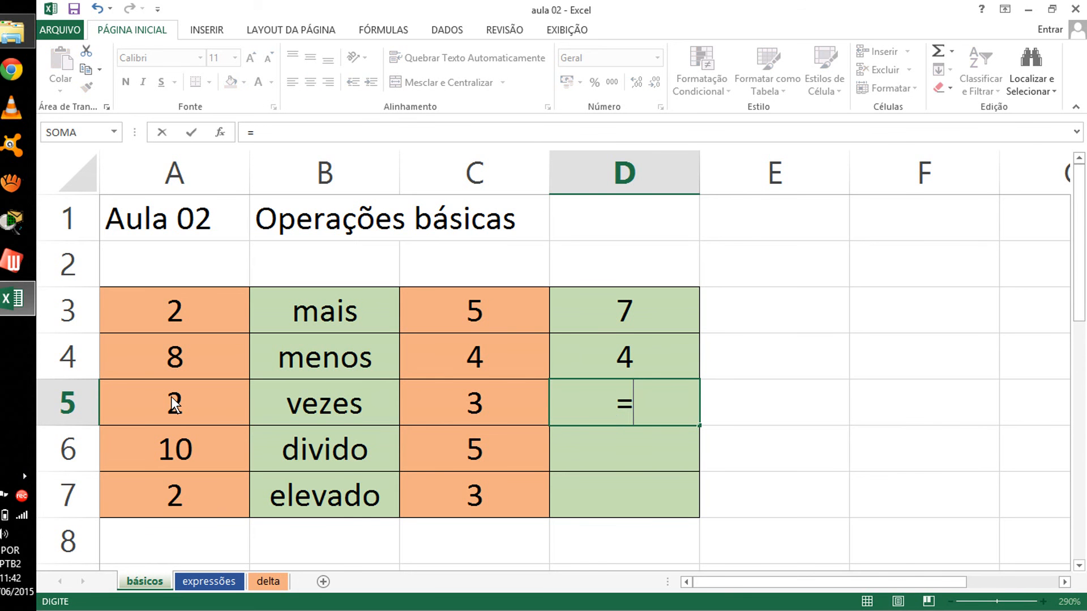
click(170, 397)
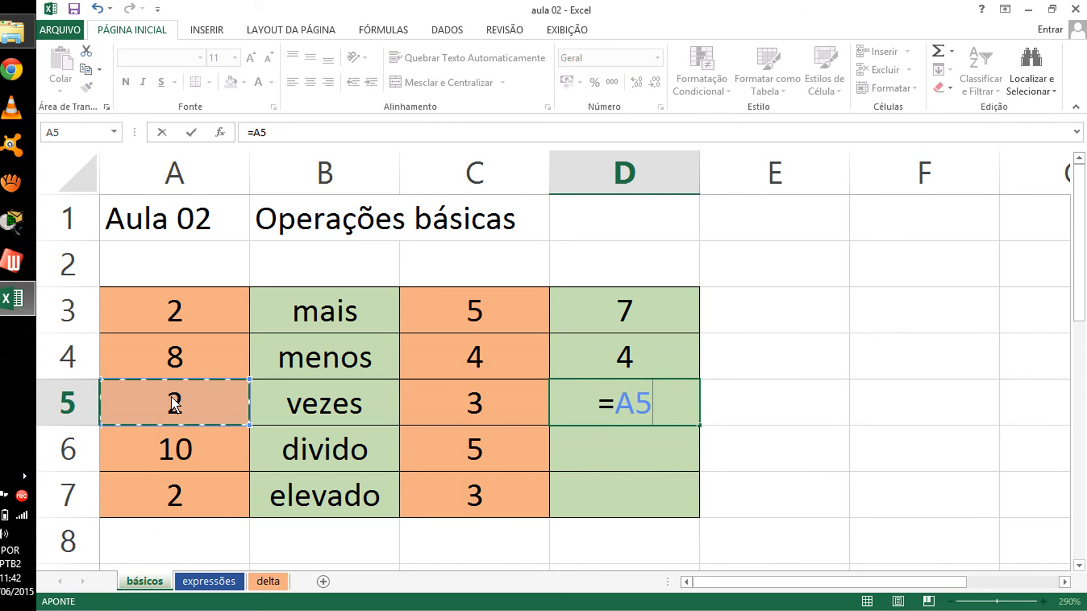
text(*)
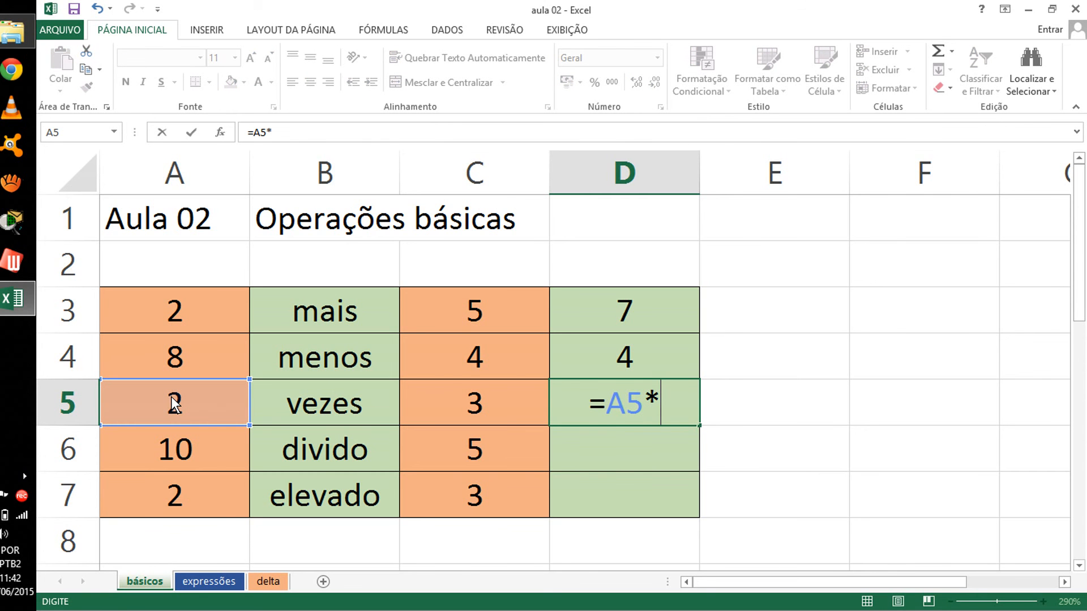
click(427, 403)
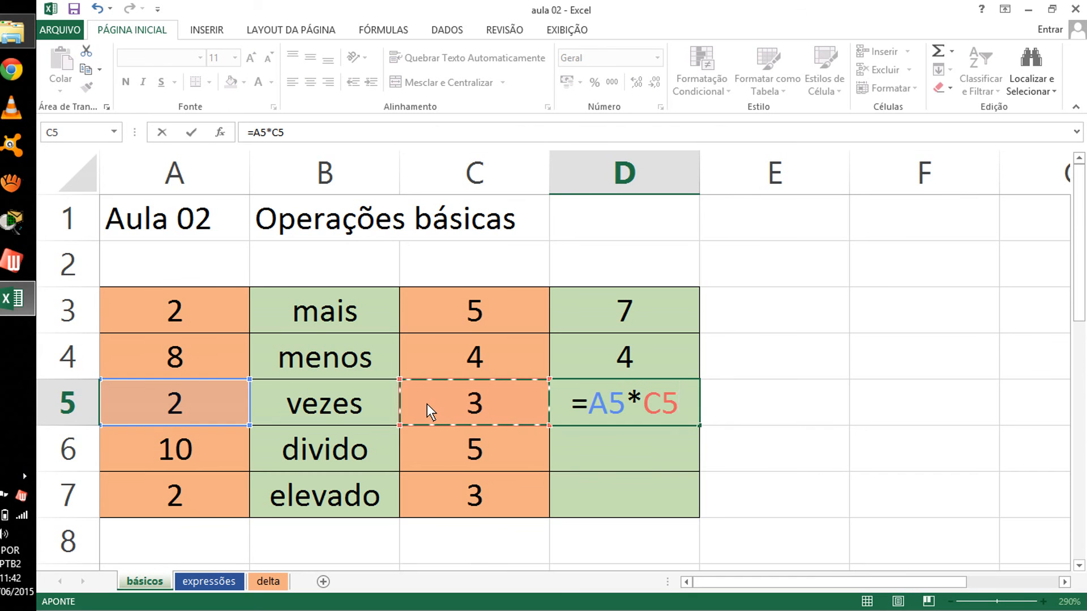
key(Return)
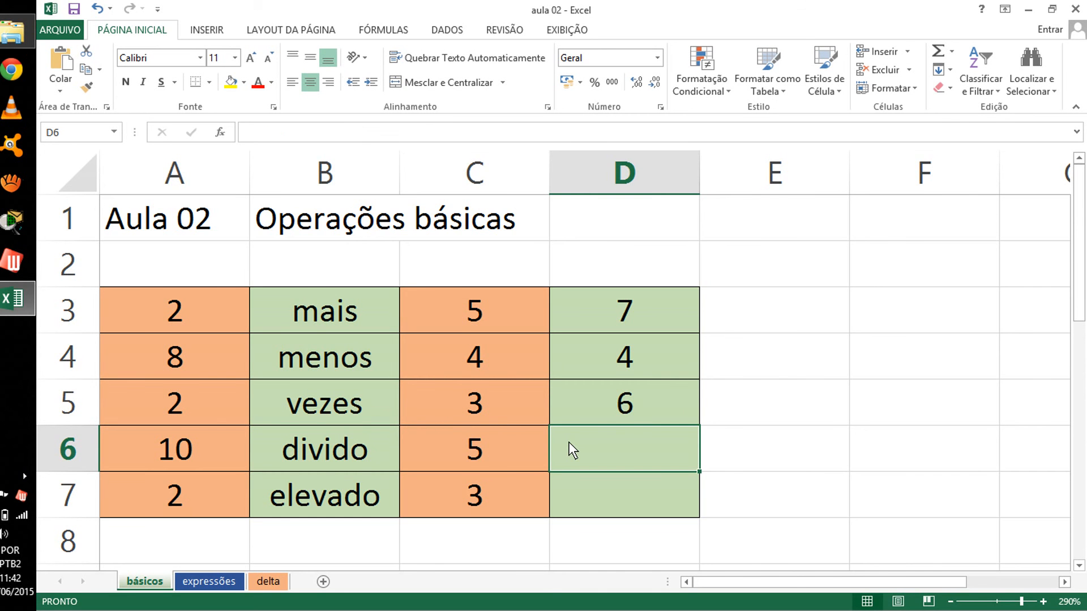
Enter the division formula =A6/C6 in cell D6 for the "divido" row
text(=)
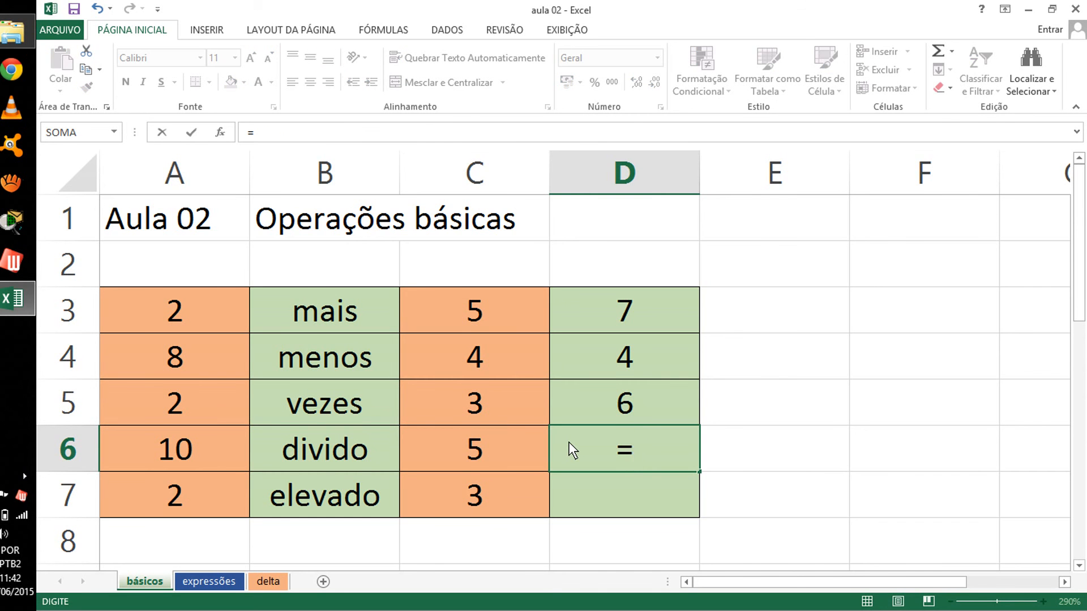
click(231, 457)
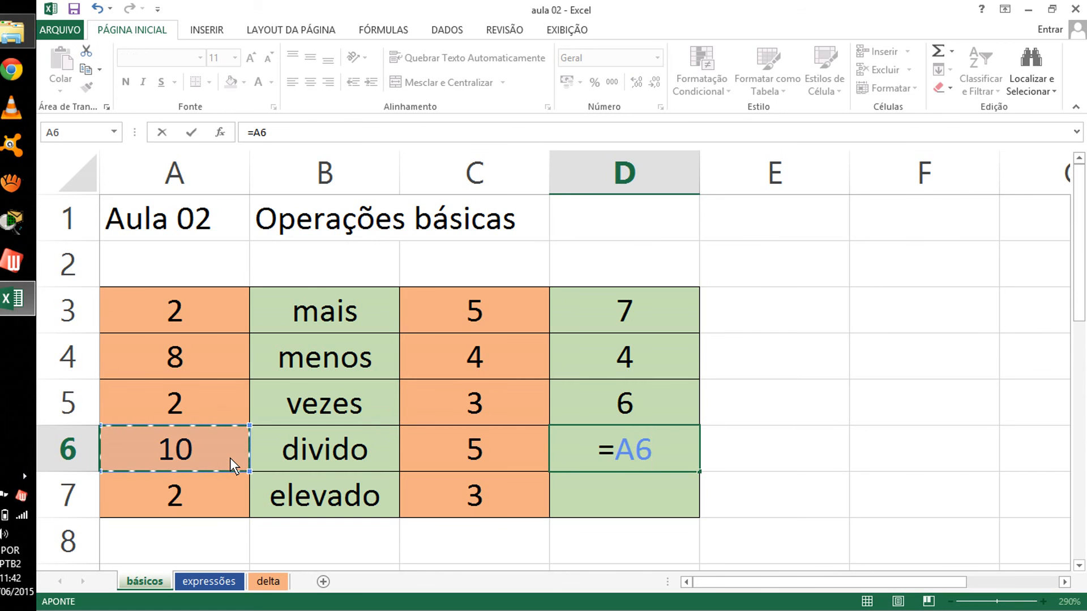
text(/)
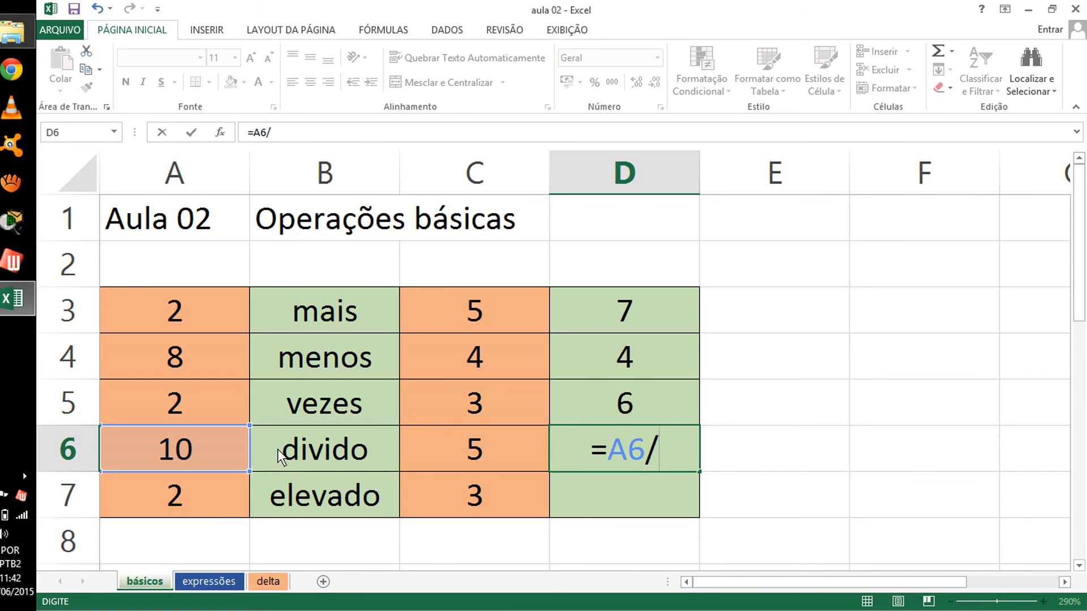
click(453, 439)
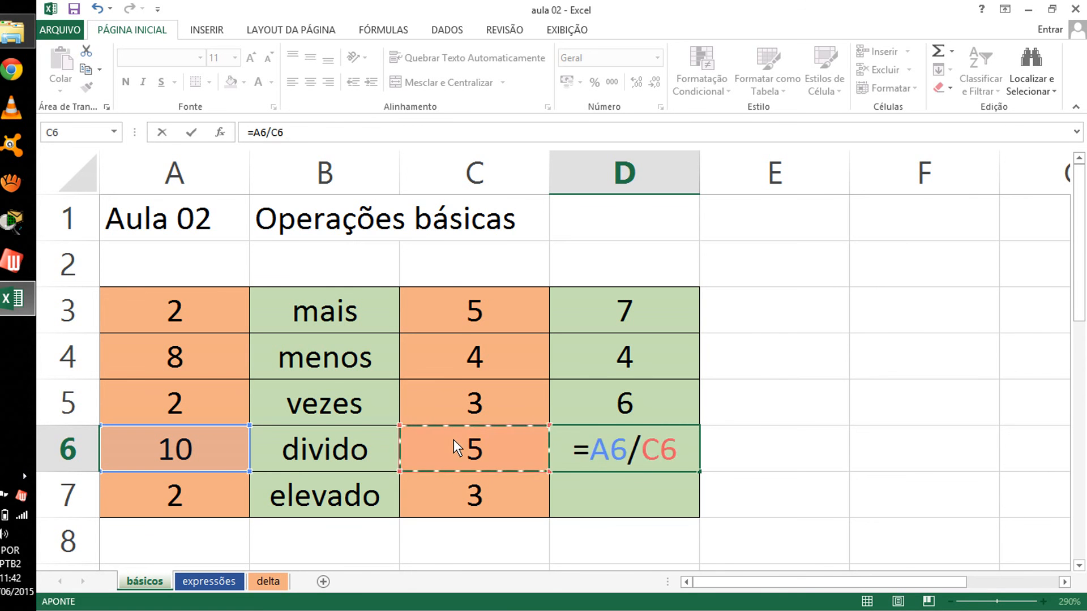
key(Return)
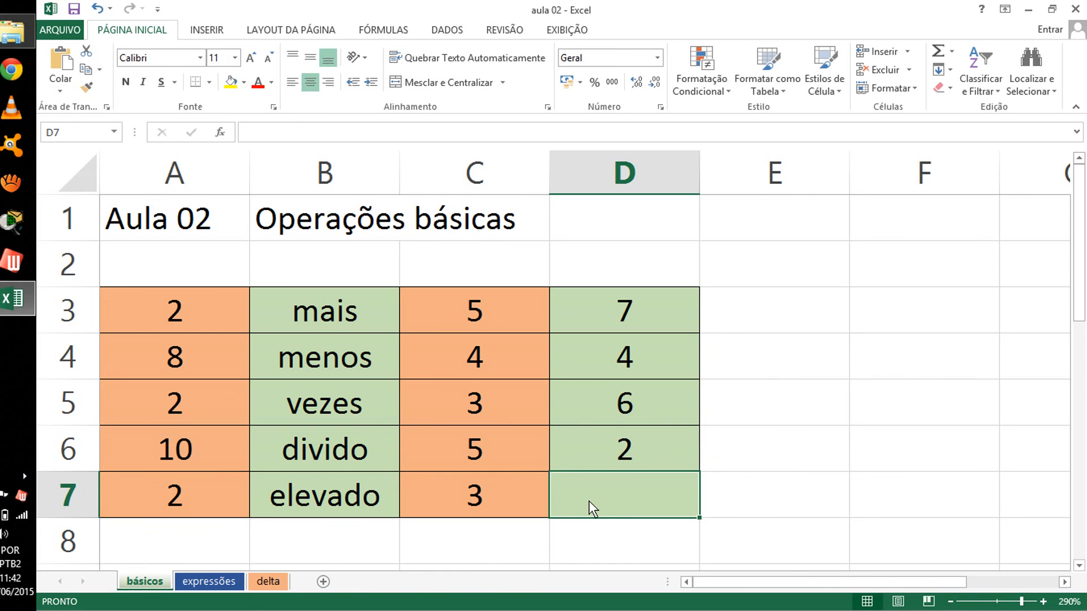
Enter the power formula =A7^C7 in cell D7 for the "elevado" row
text(=)
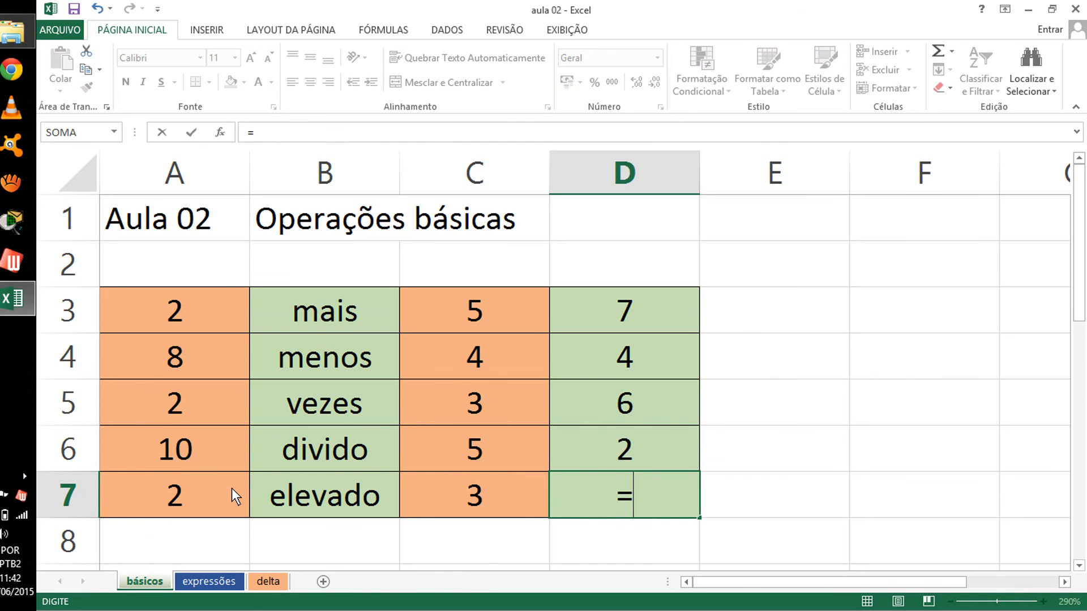
click(231, 489)
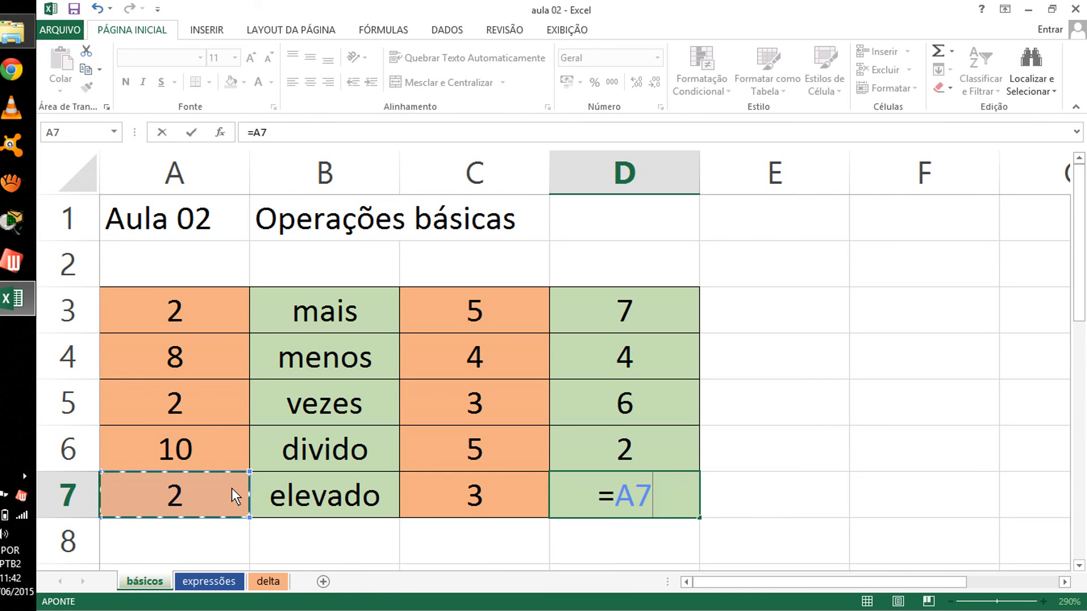
text(^)
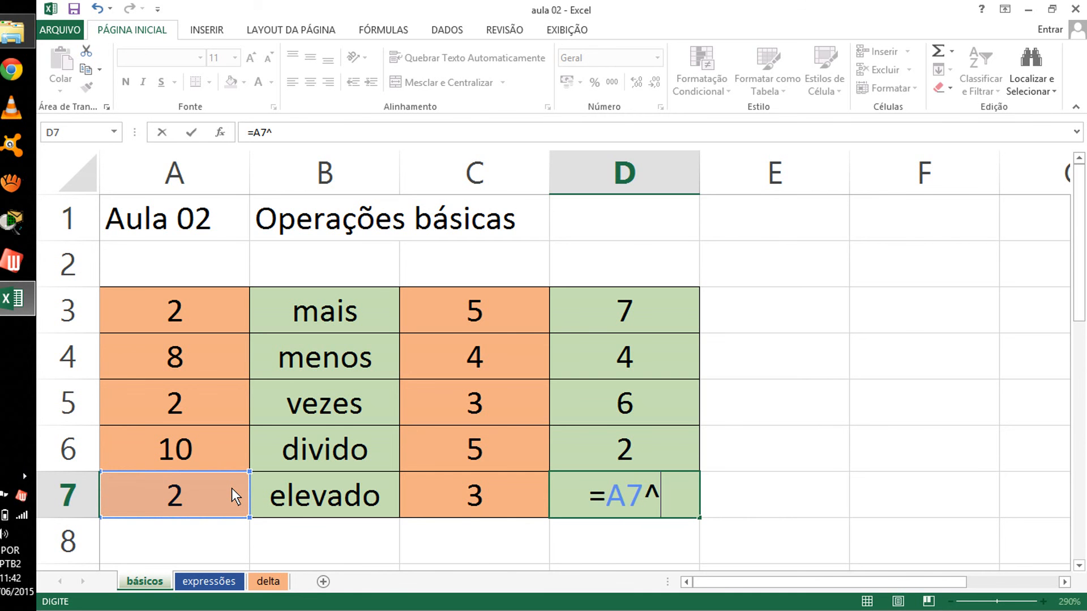
click(426, 496)
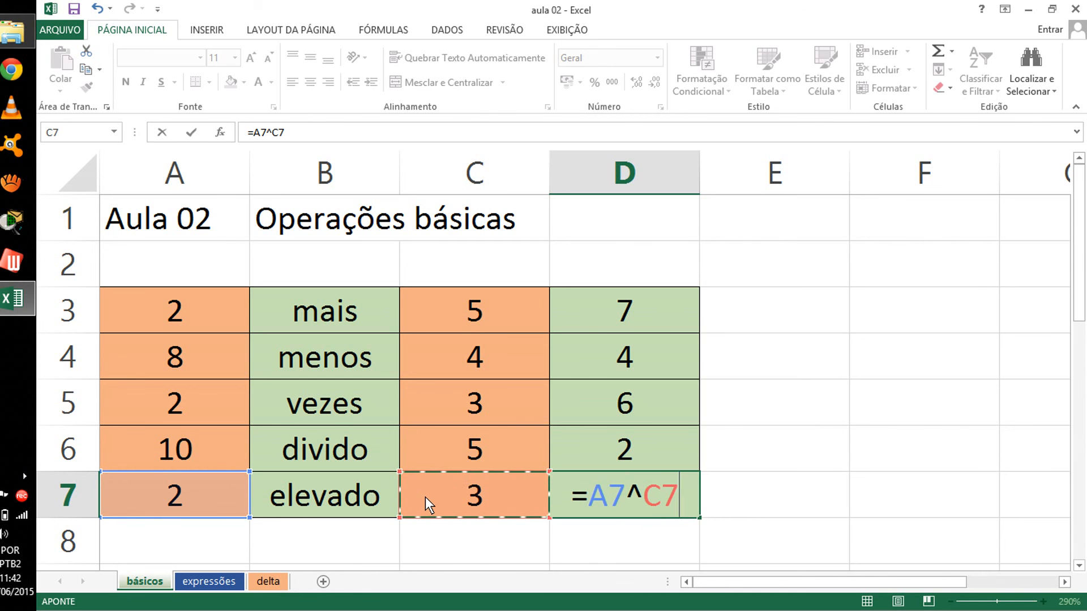
key(Return)
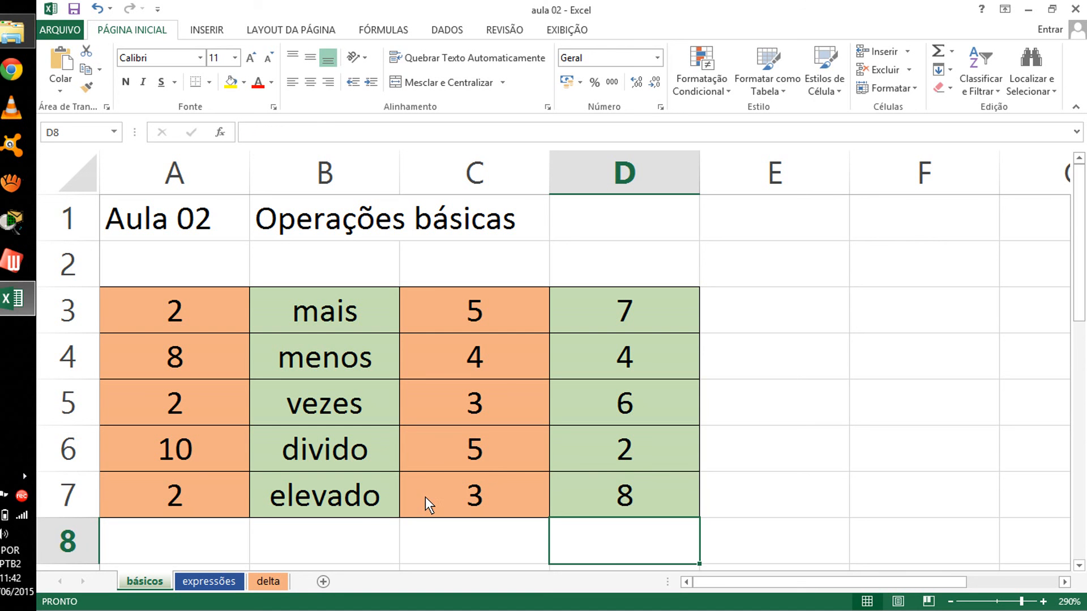
Review the cell-reference formulas in the result cells D3 through D7 one by one
click(614, 497)
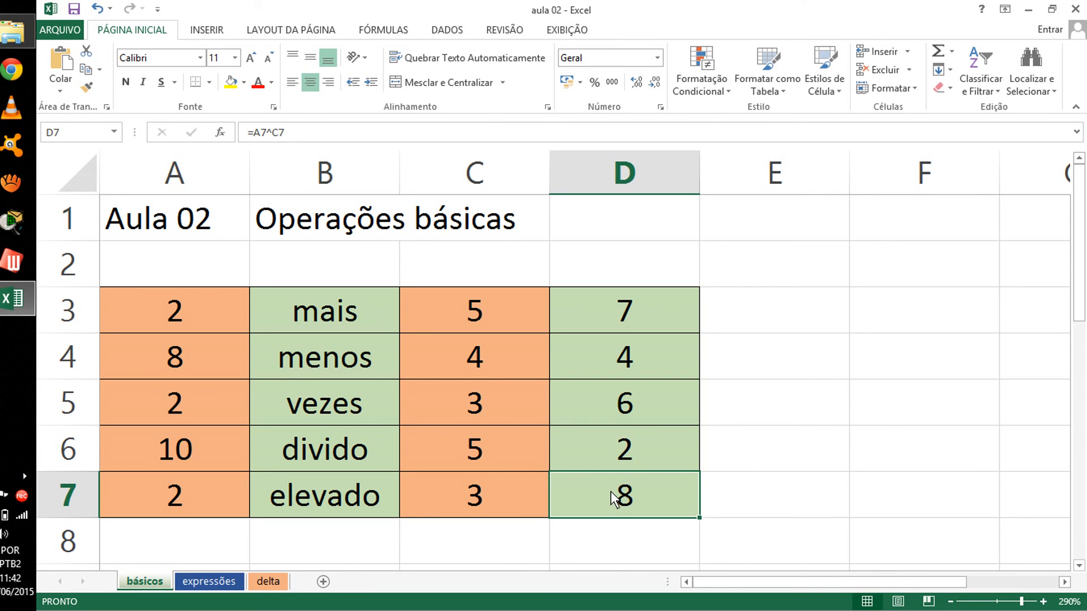
click(653, 314)
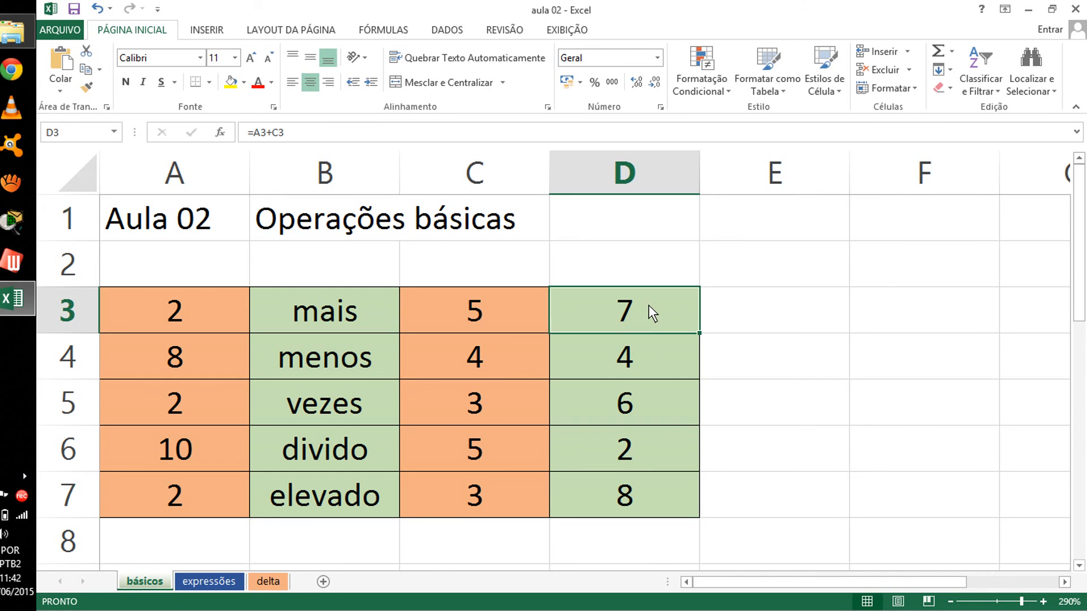
click(653, 361)
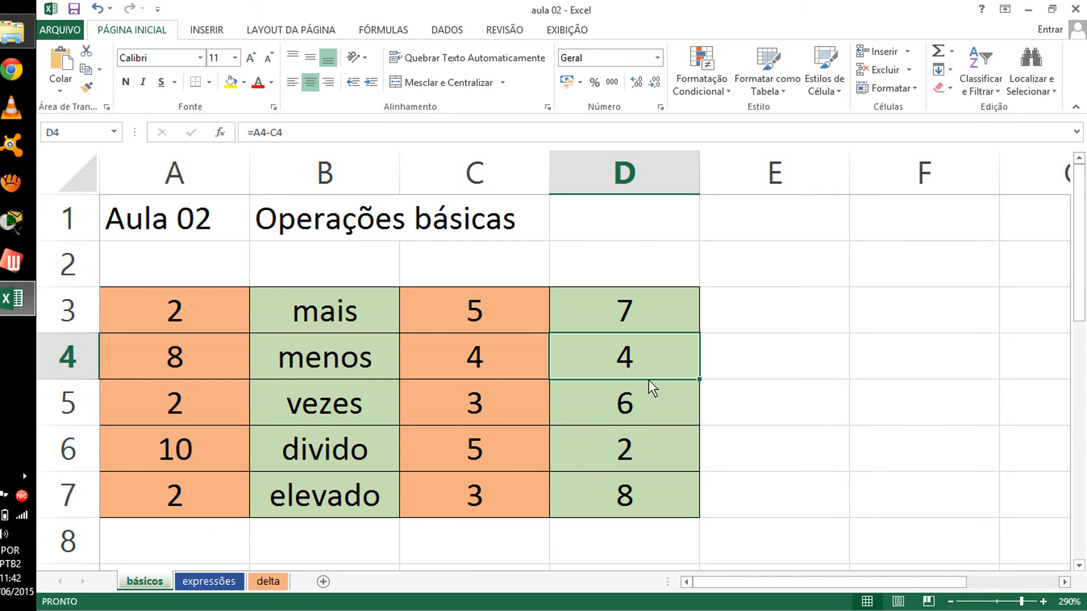
click(650, 400)
click(643, 449)
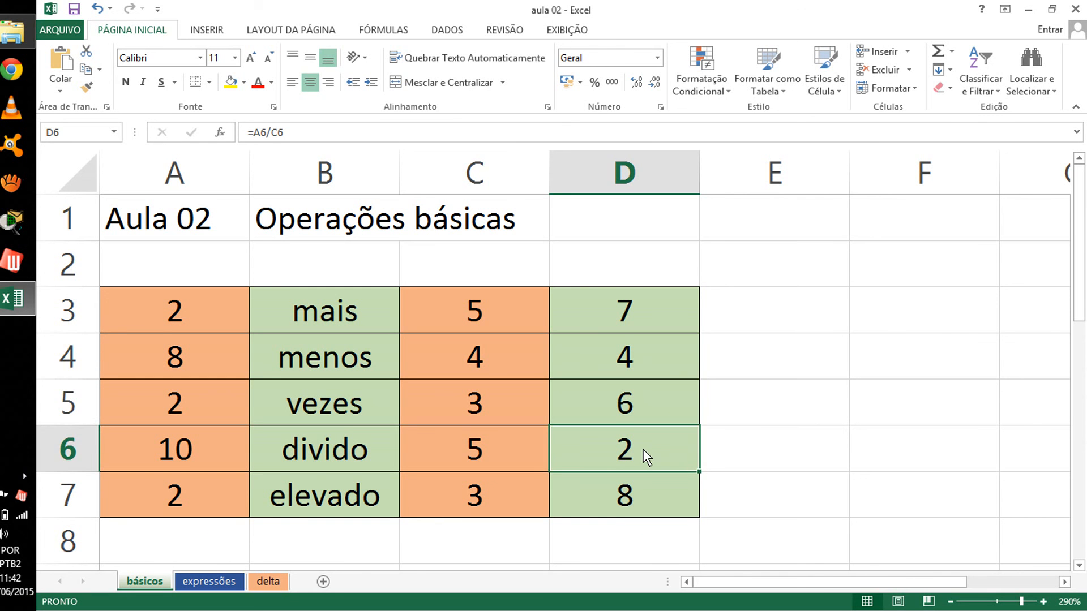
Change the first operand of the "vezes" row, cell A5, to 5
click(207, 404)
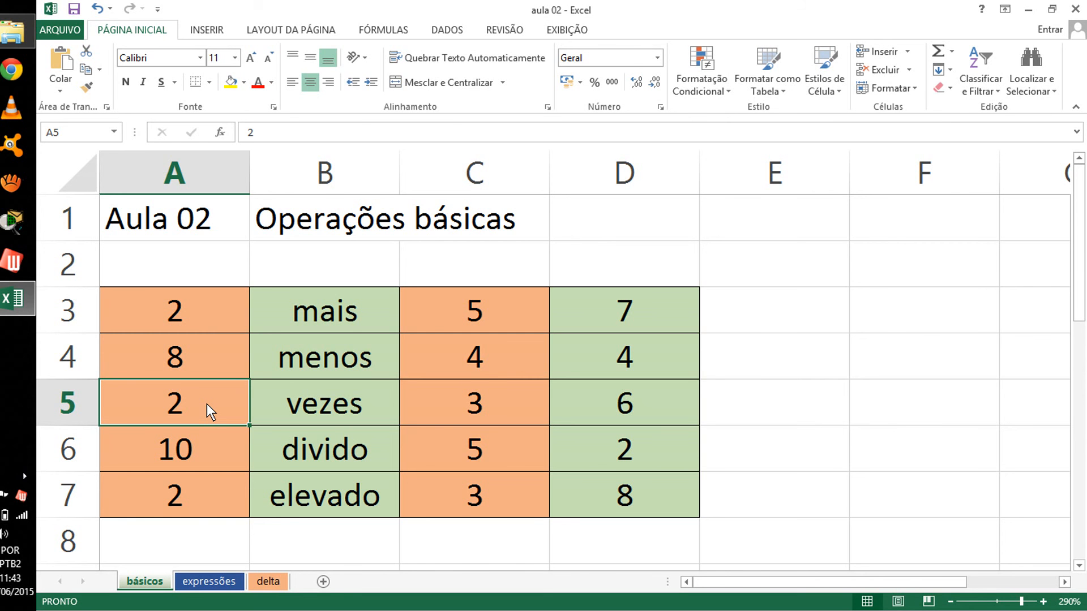
text(5)
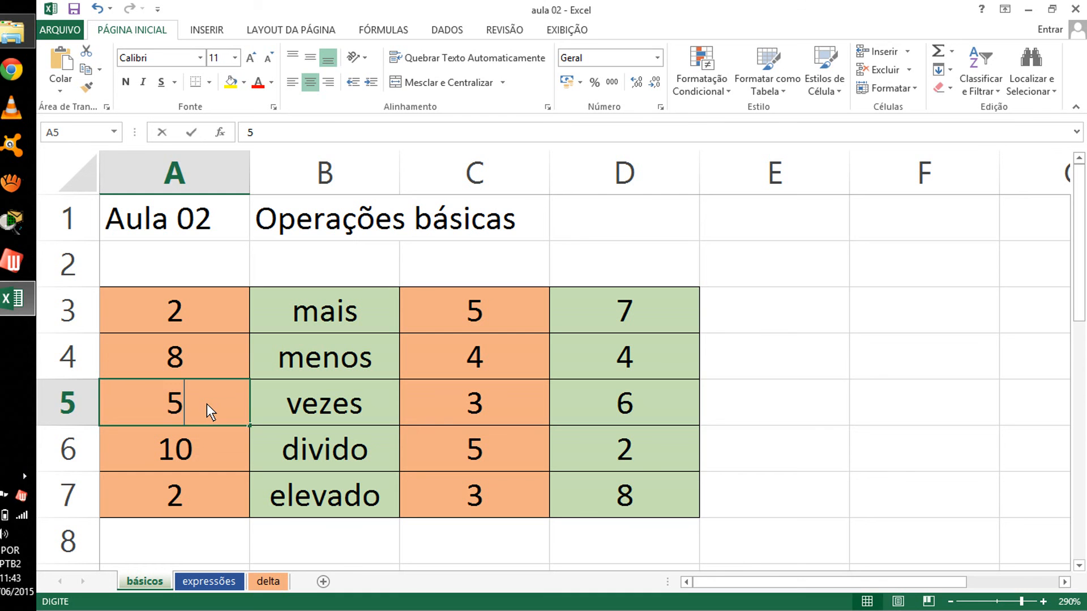
key(Return)
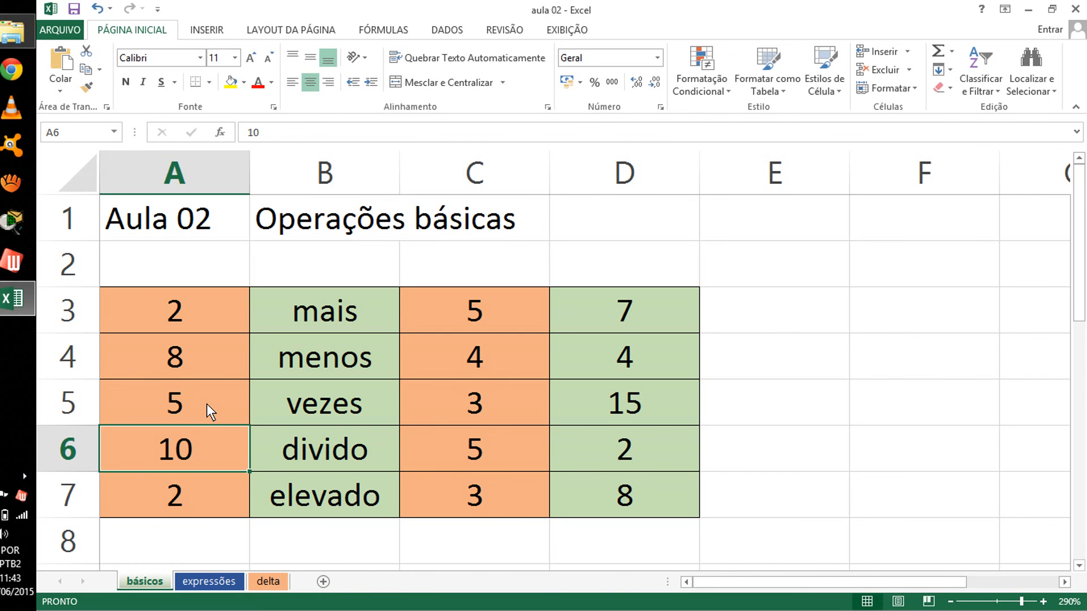
Replace the formula in cell D5 of the "vezes" row with the typed-number multiplication =5*3
click(586, 404)
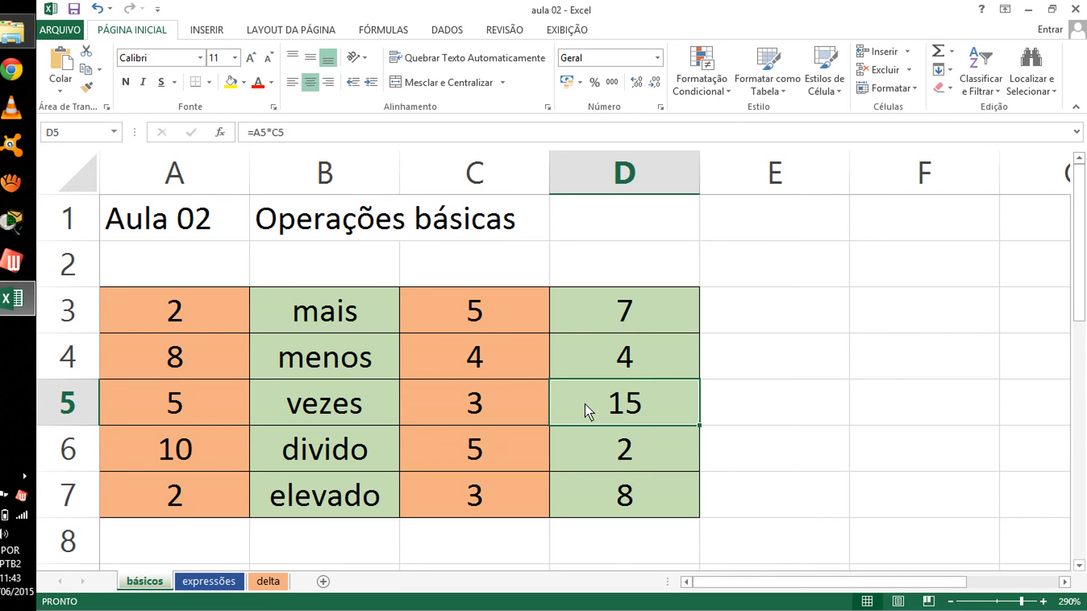
text(=)
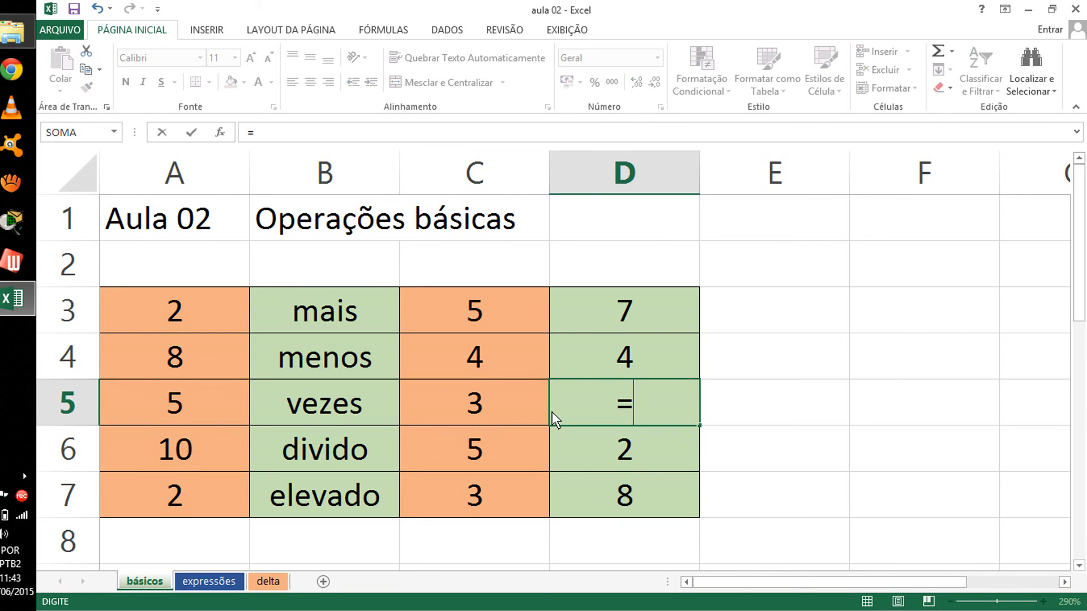
text(5)
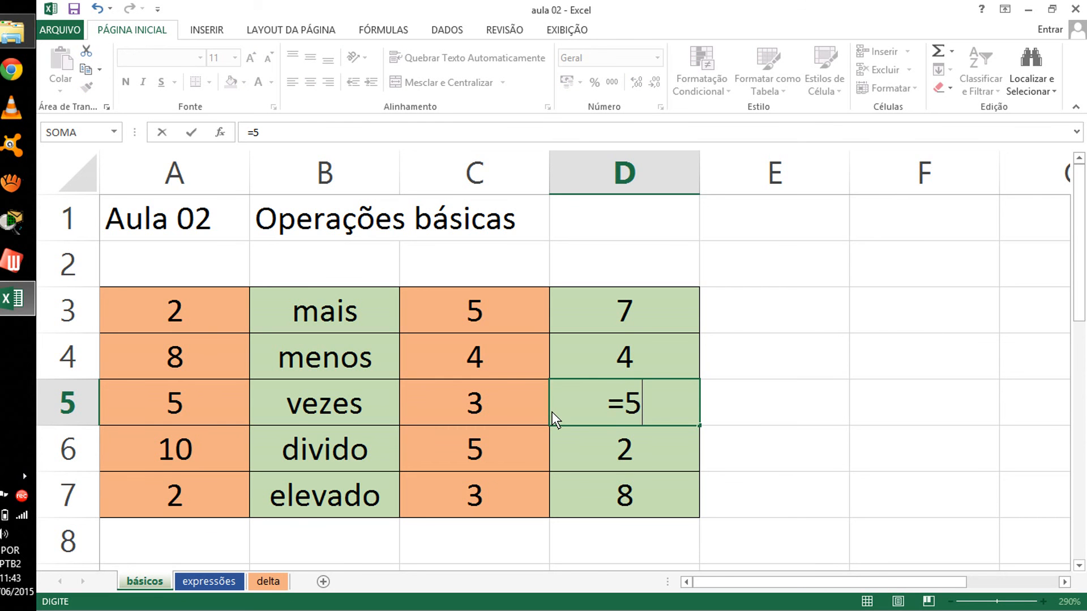
text(*)
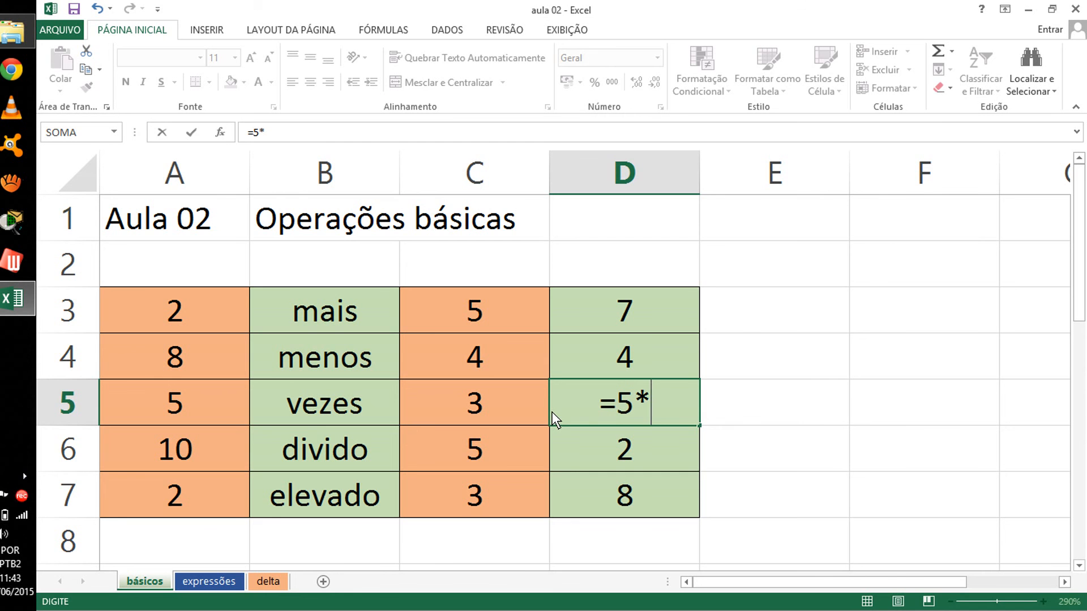
text(3)
key(Return)
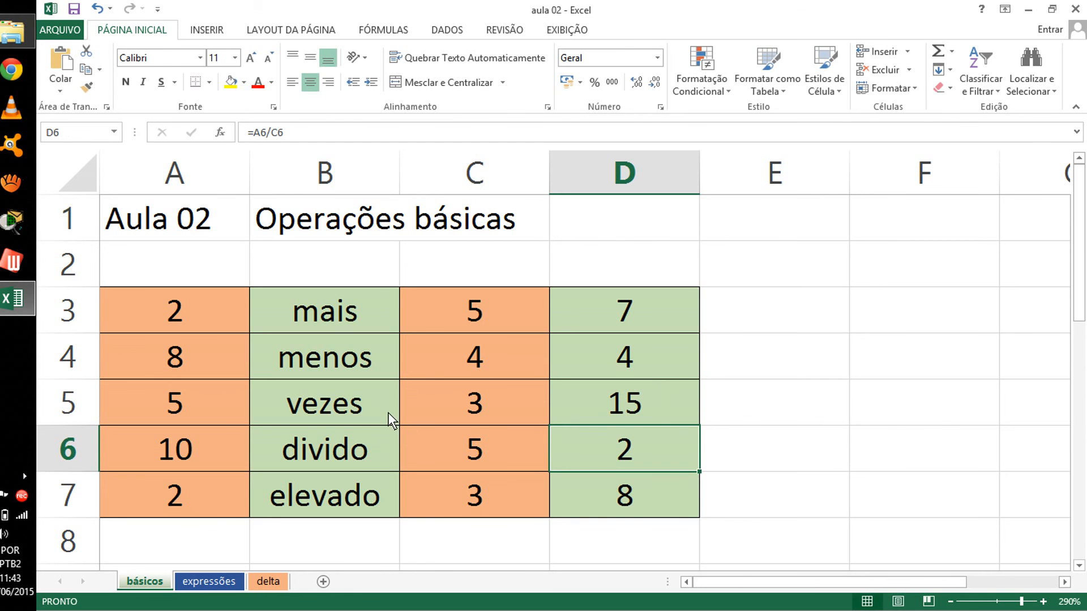
Change the first operand of the "vezes" row, cell A5, to 10
click(220, 417)
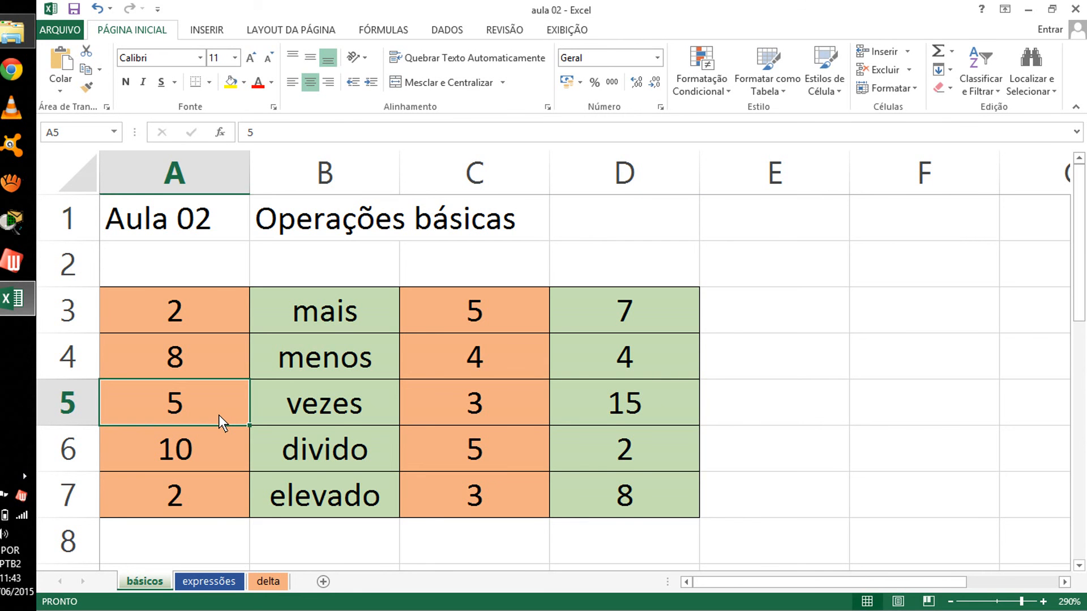
text(10)
key(Return)
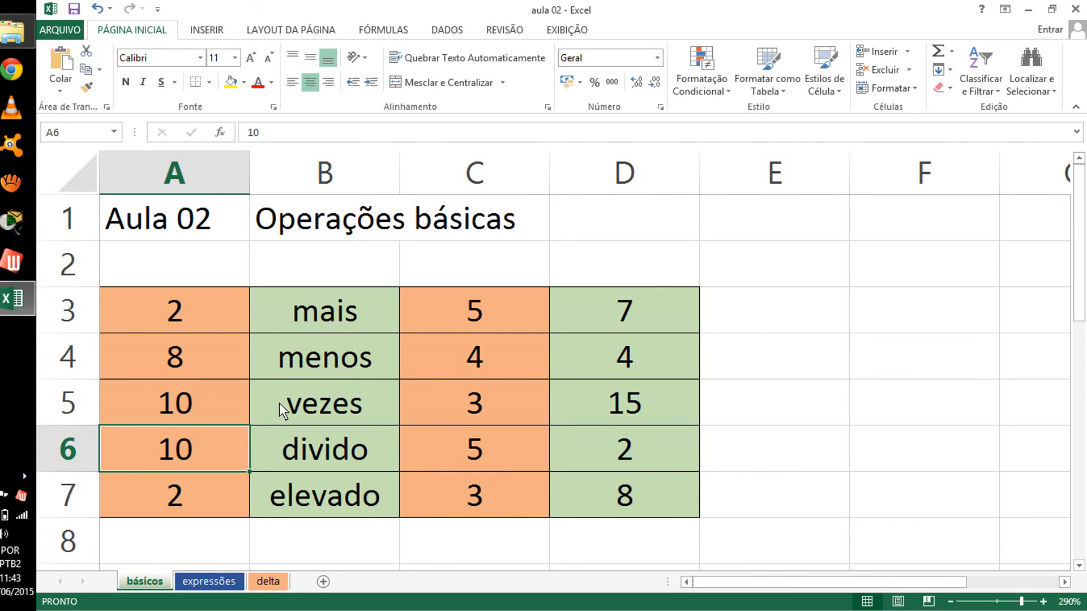
On the "expressões" sheet, enter the formula =2+3*5 in cell B4 beside the first expression
click(213, 581)
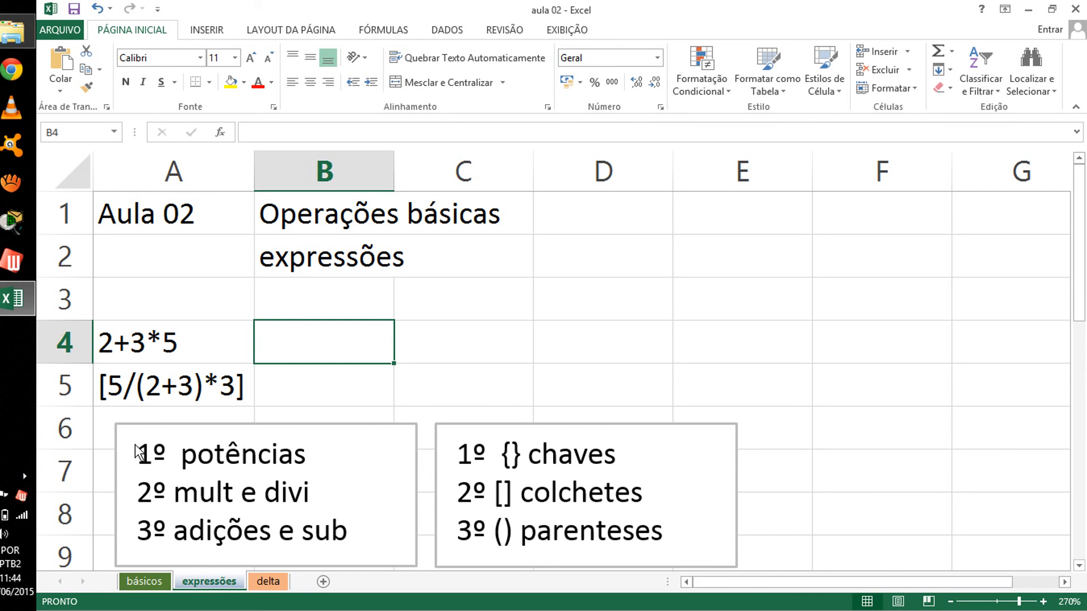
click(117, 345)
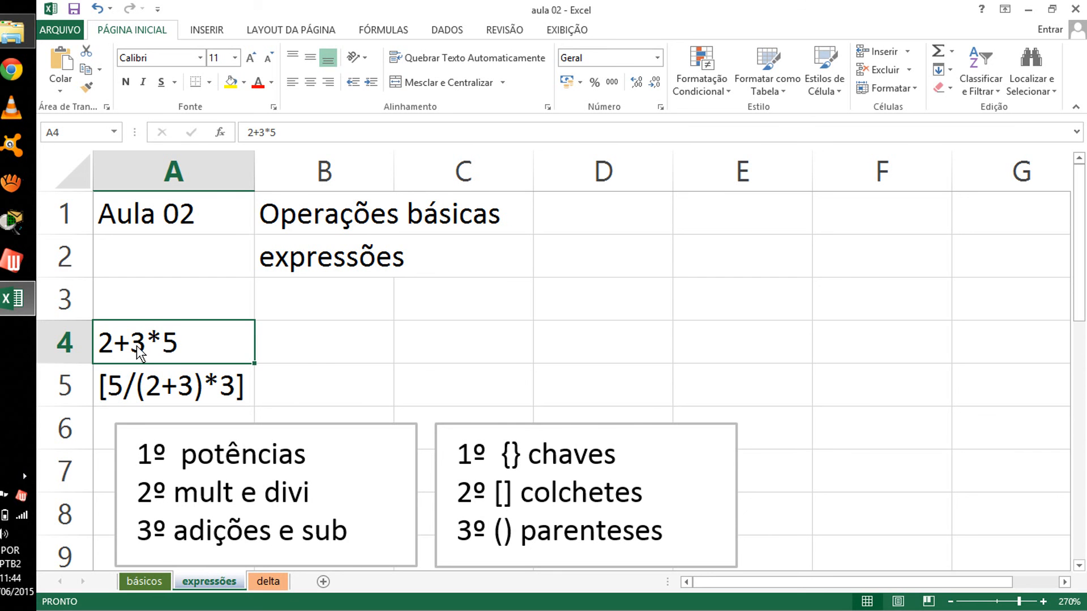
click(286, 350)
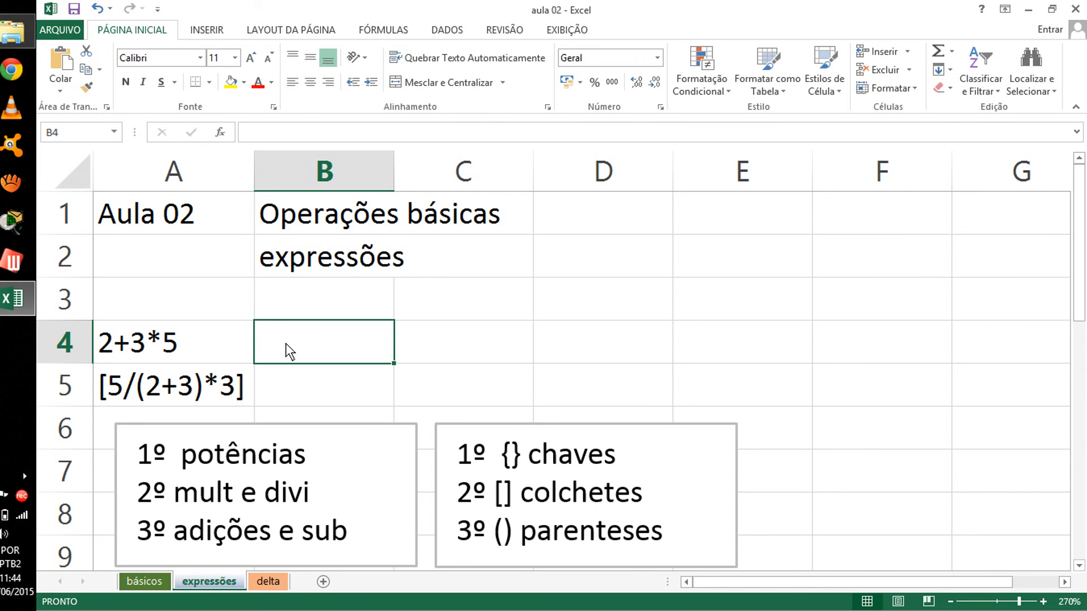
text(=)
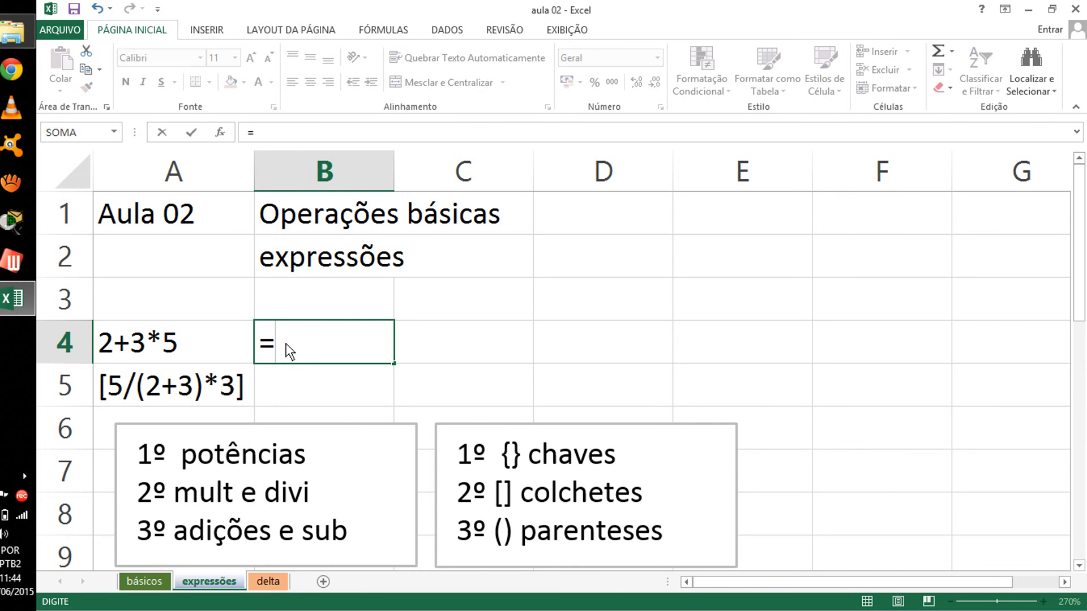
text(2+3*)
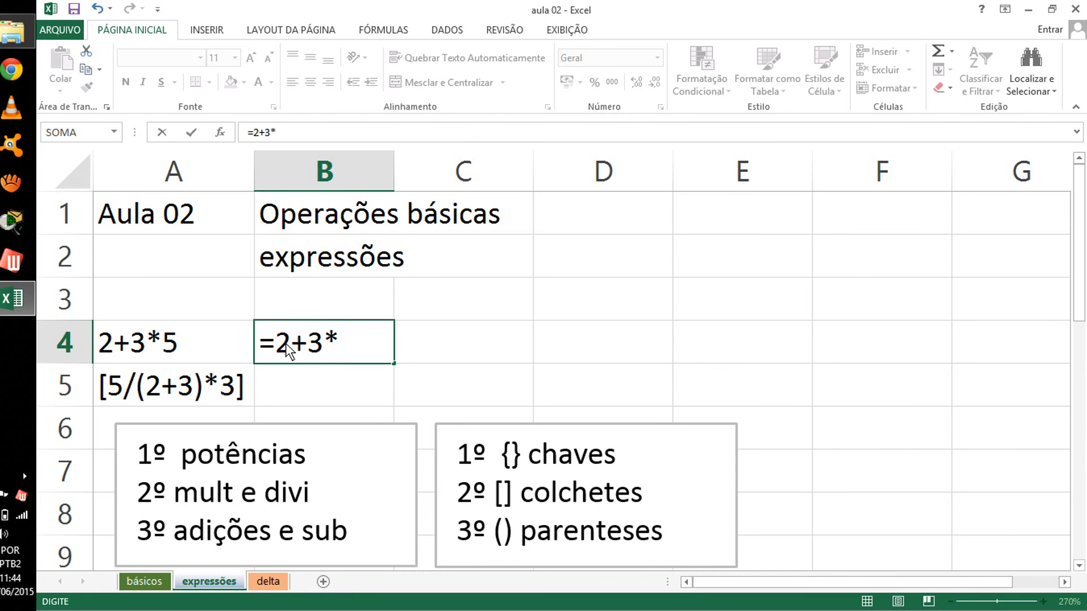
text(5)
key(Return)
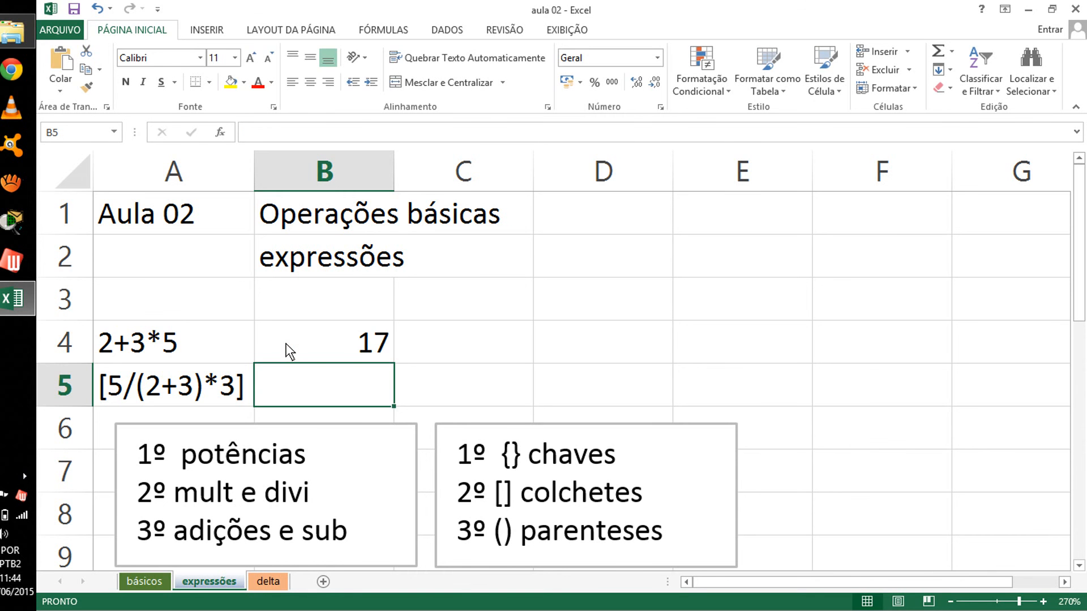
Add parentheses around the addition in cell B4 so the formula reads =(2+3)*5
click(290, 351)
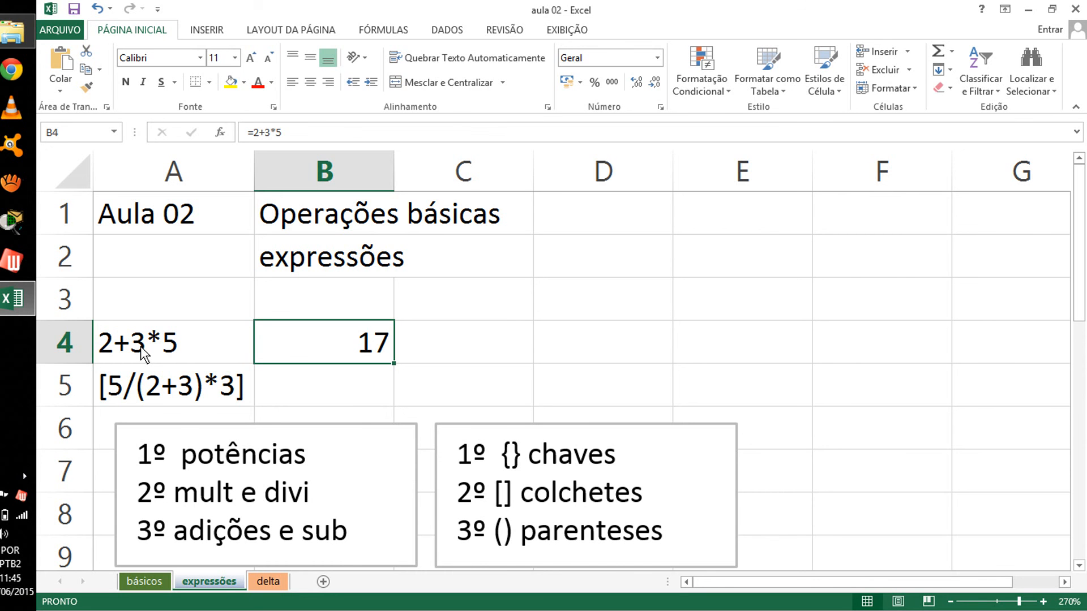
key(F2)
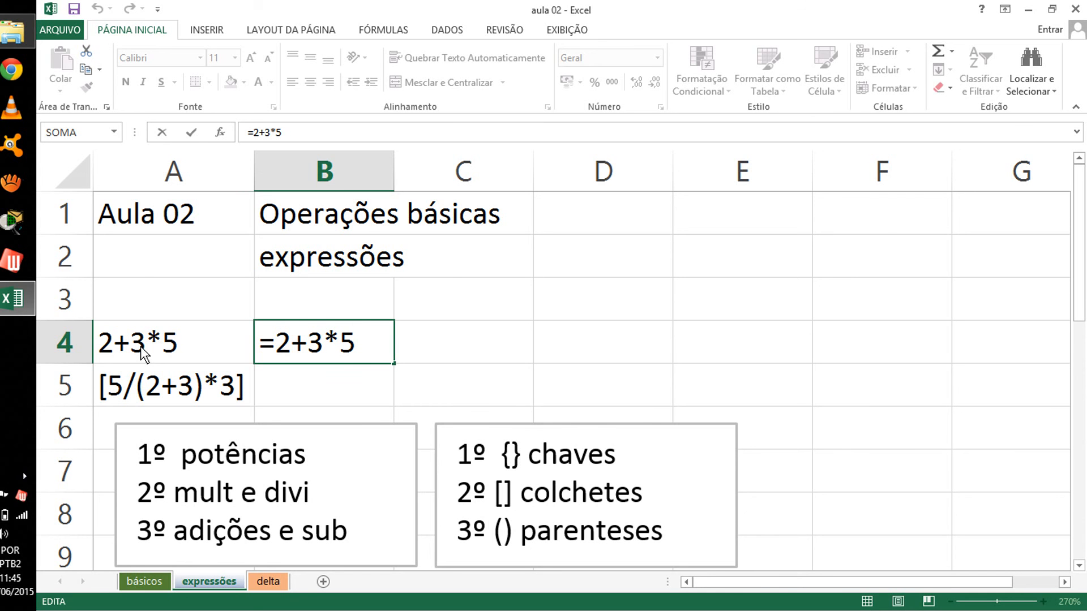
key(Left)
text())
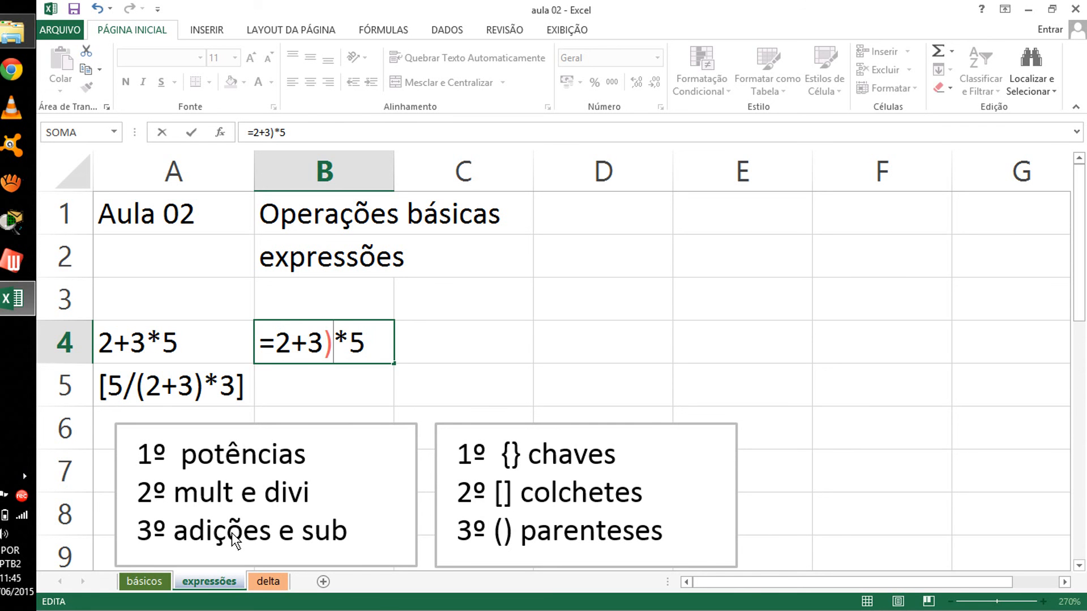
key(Left)
key(Left)
key(Left)
key(Left)
text(()
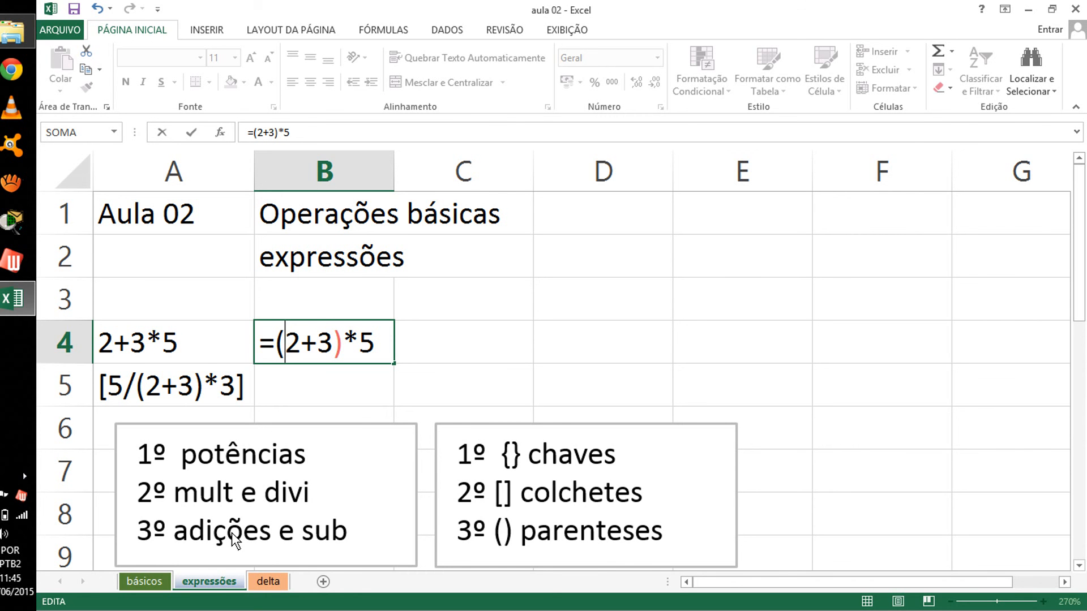
key(Return)
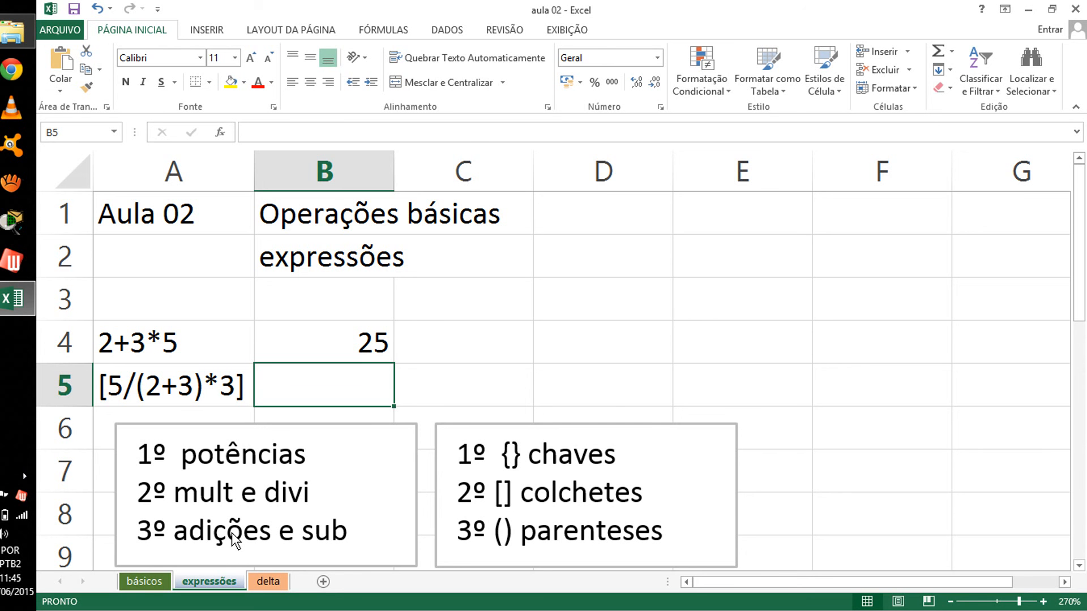
key(Up)
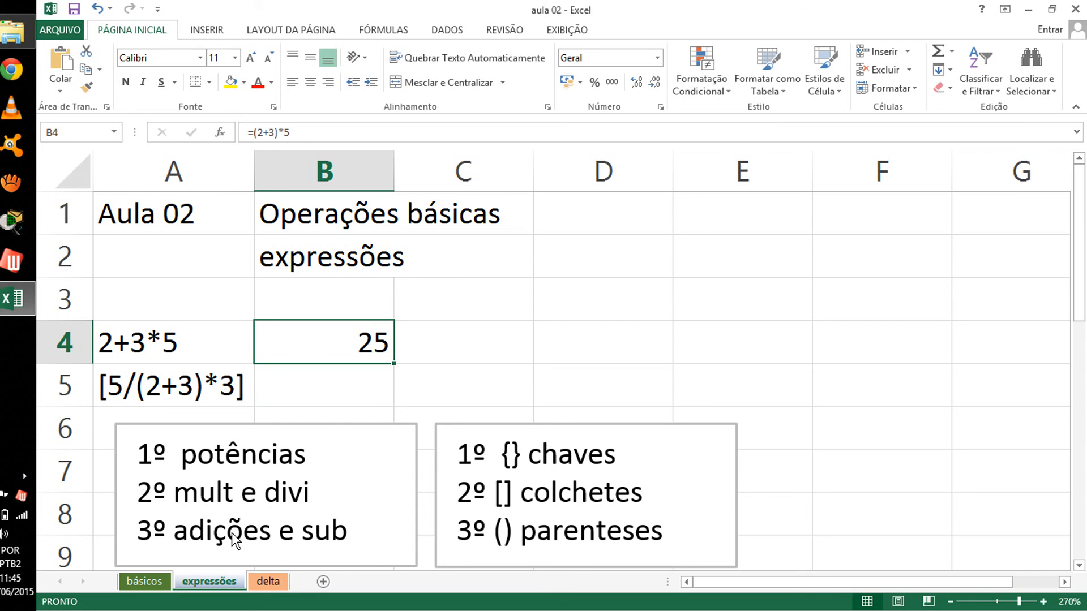
Try to enter the second expression with square brackets, =[5/(2+3)*3], in cell B5
key(Down)
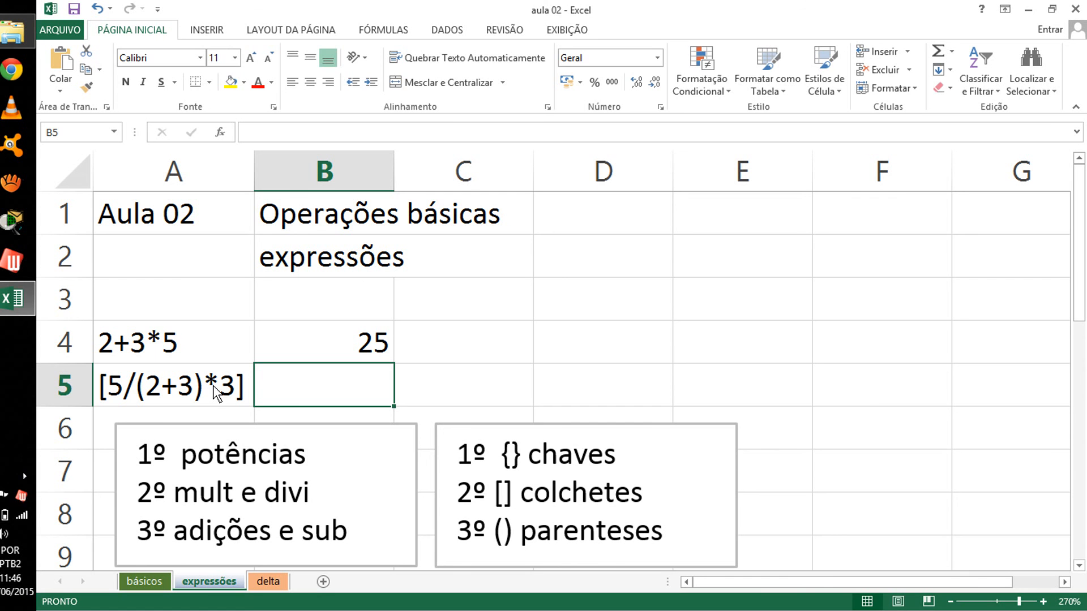
text(=)
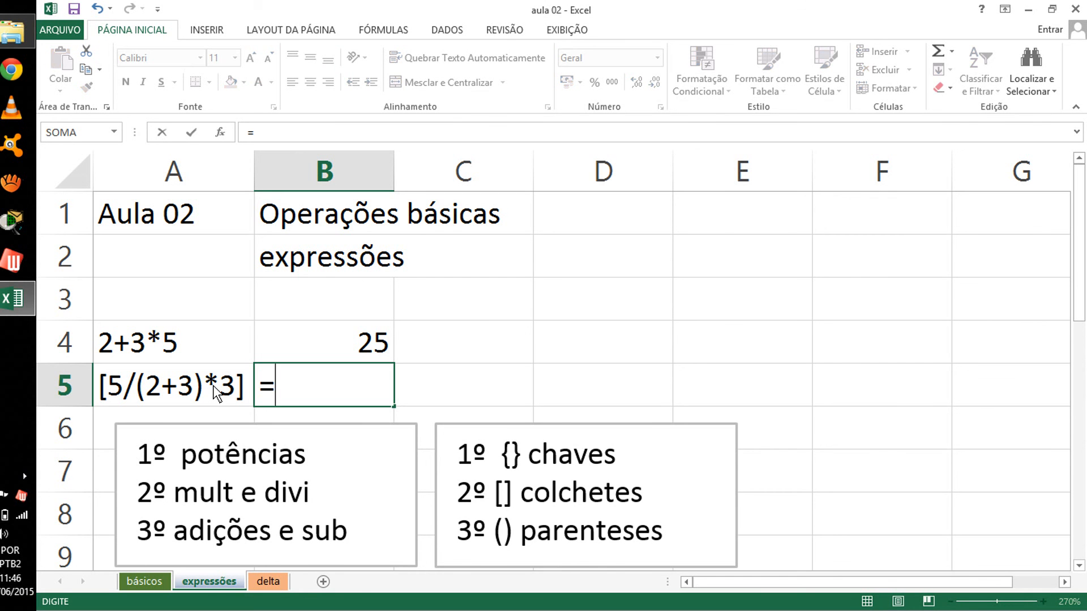
text([5)
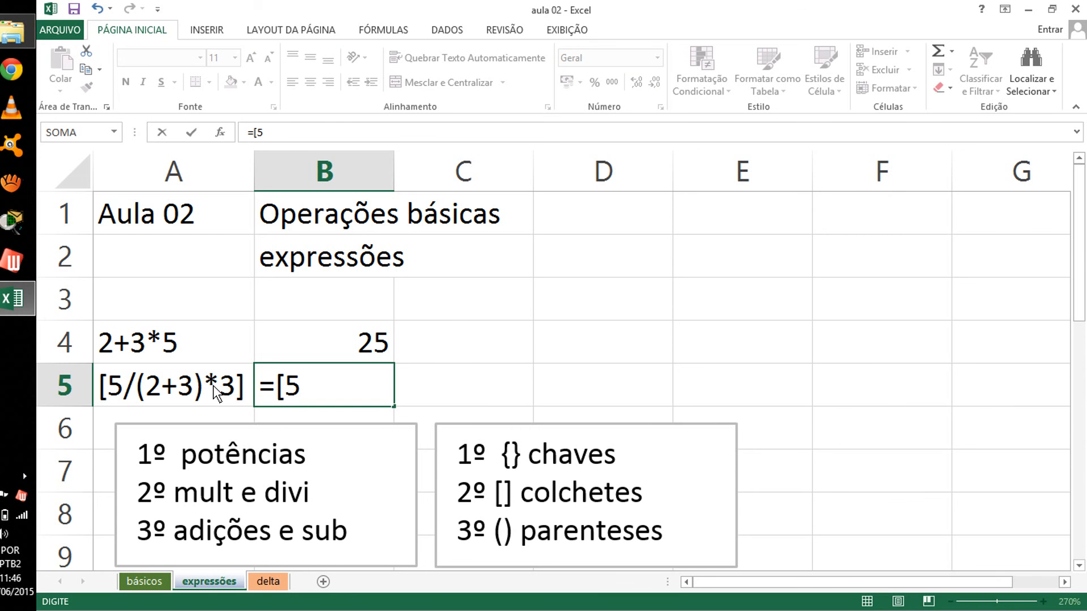
text(/(2)
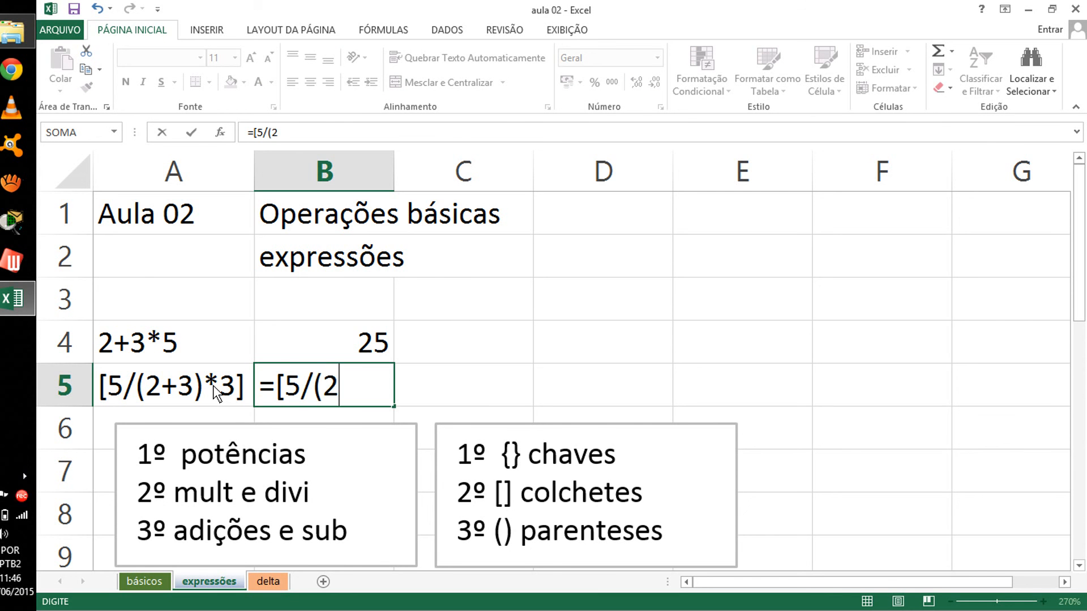
text(+3))
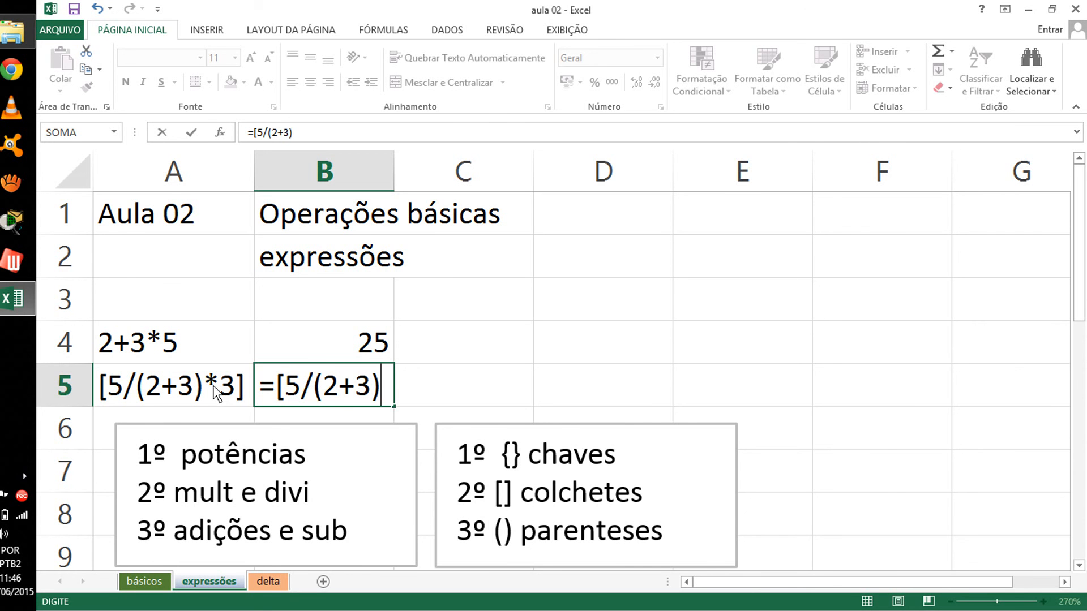
text(*3])
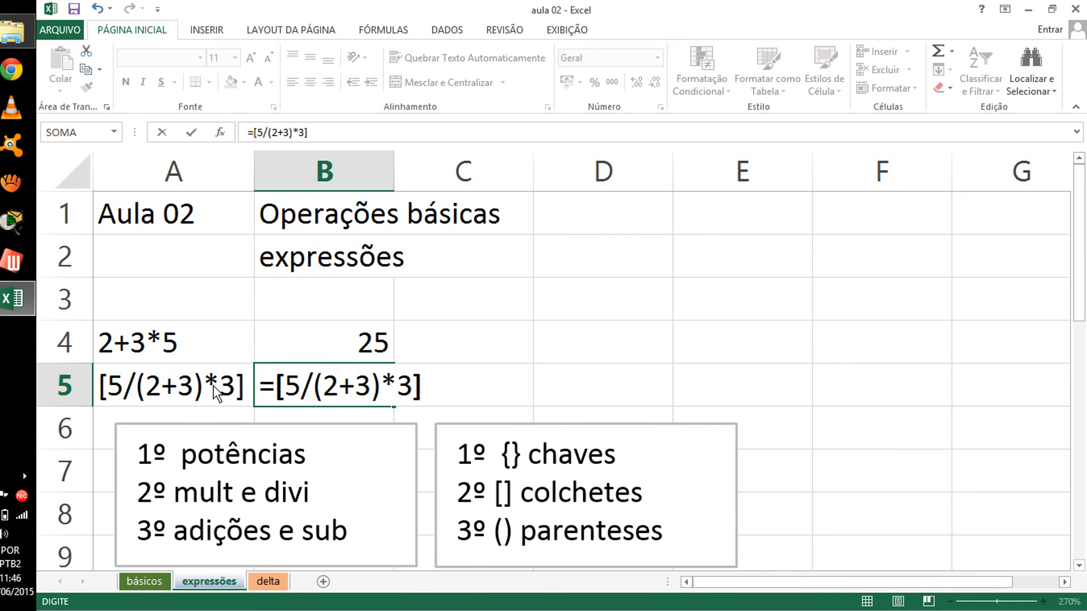
key(Return)
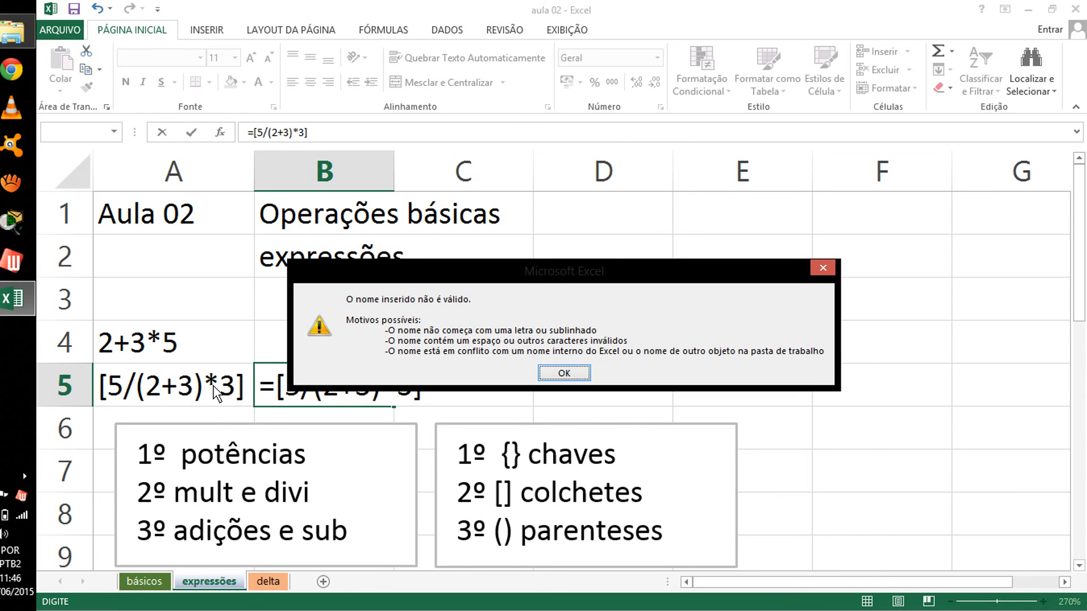
click(561, 371)
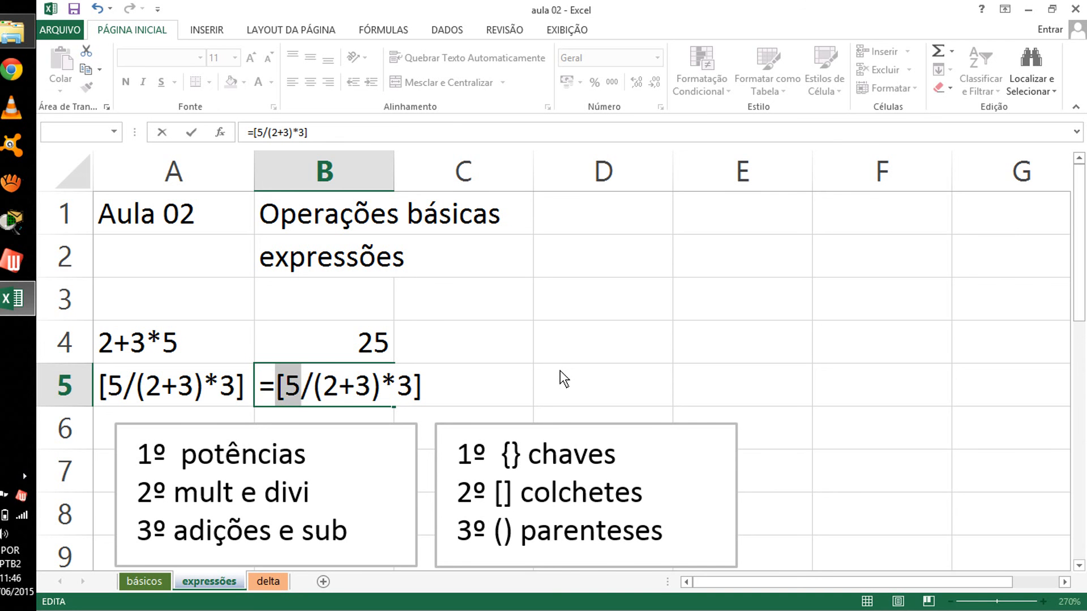
Replace the square brackets in cell B5's formula with parentheses, making it =(5/(2+3)*3)
key(Right)
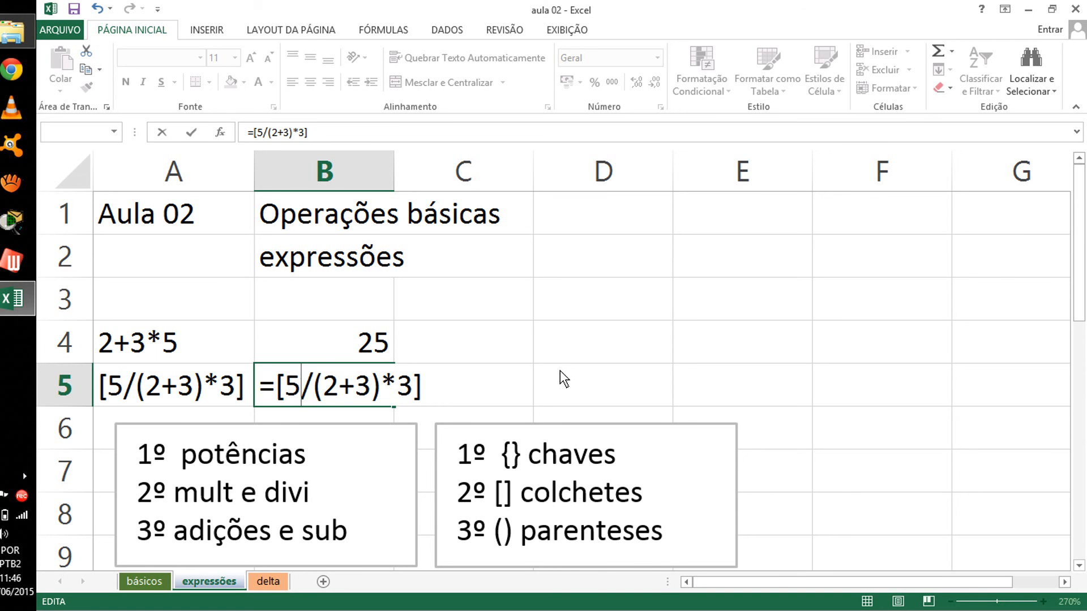
key(Left)
key(BackSpace)
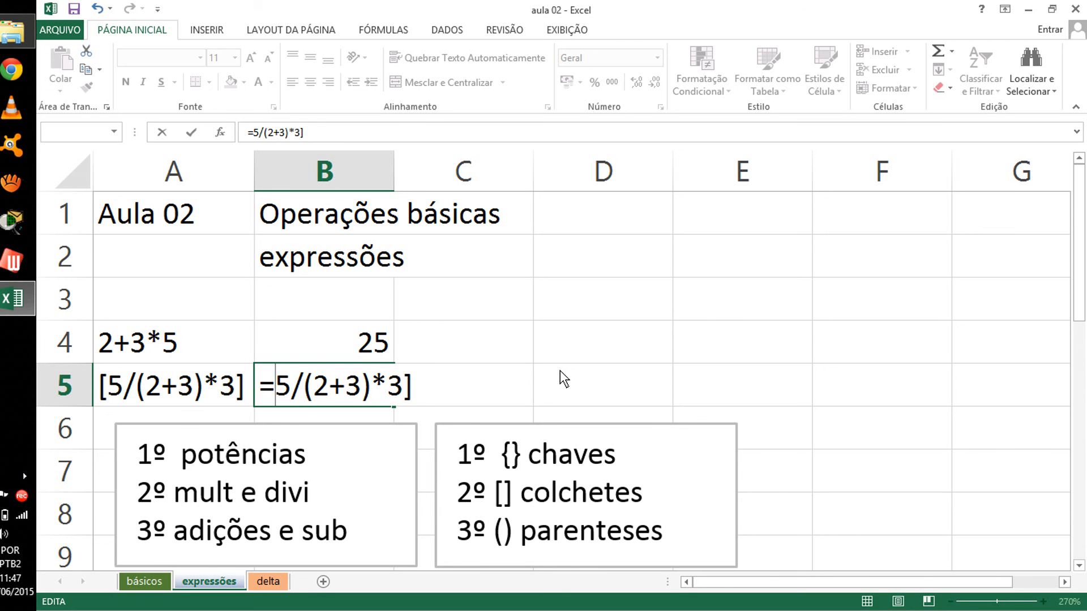
text(9)
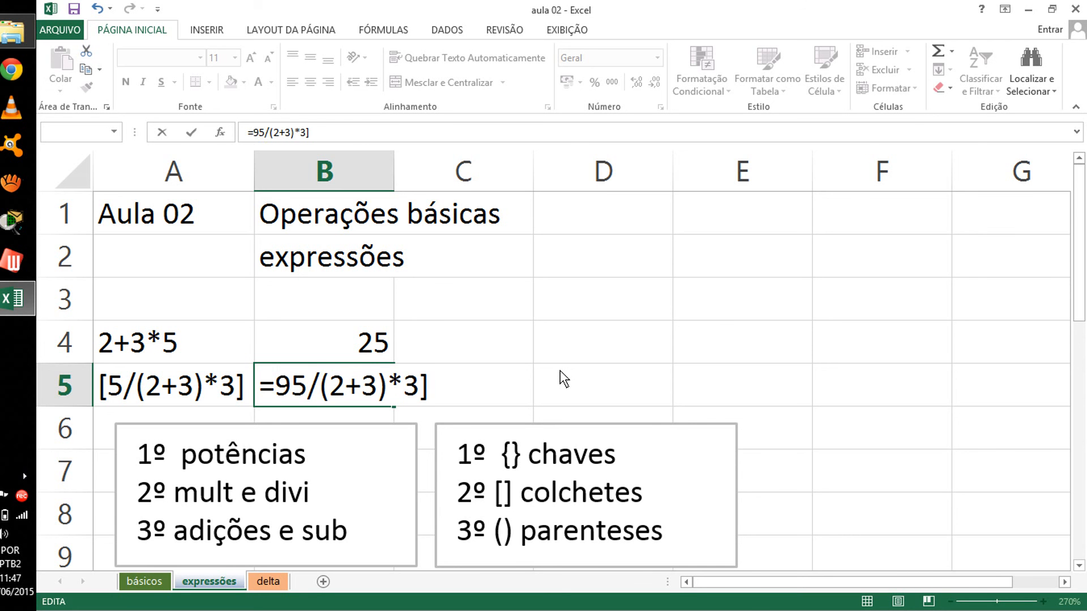
key(BackSpace)
text(()
key(Right)
key(Right)
key(Right)
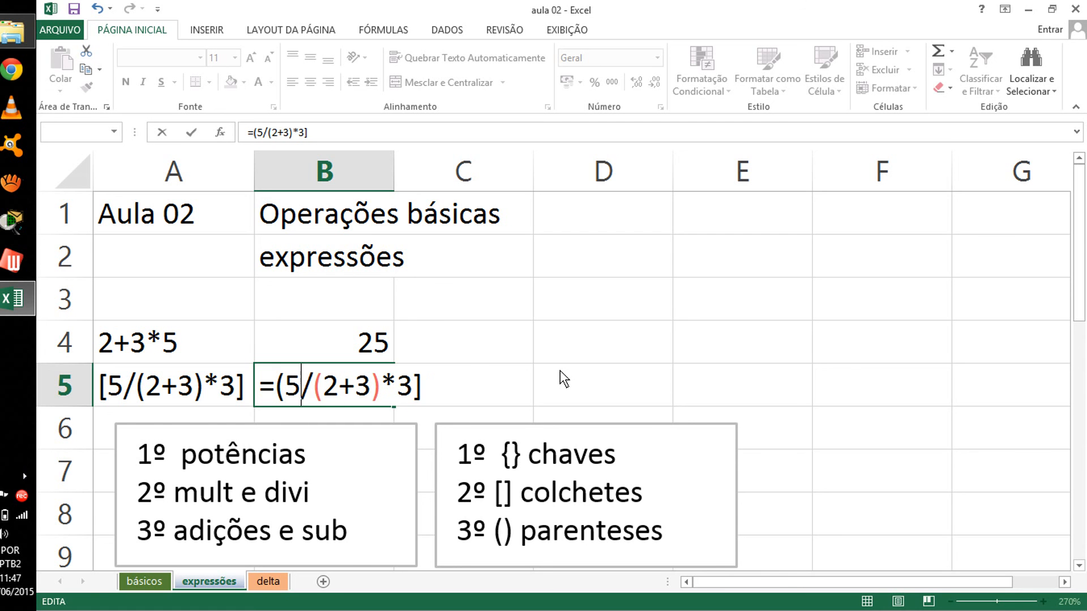
key(Right)
key(Right)
key(Right)
key(Right)
key(Right)
key(Right)
key(Right)
key(BackSpace)
text())
key(Return)
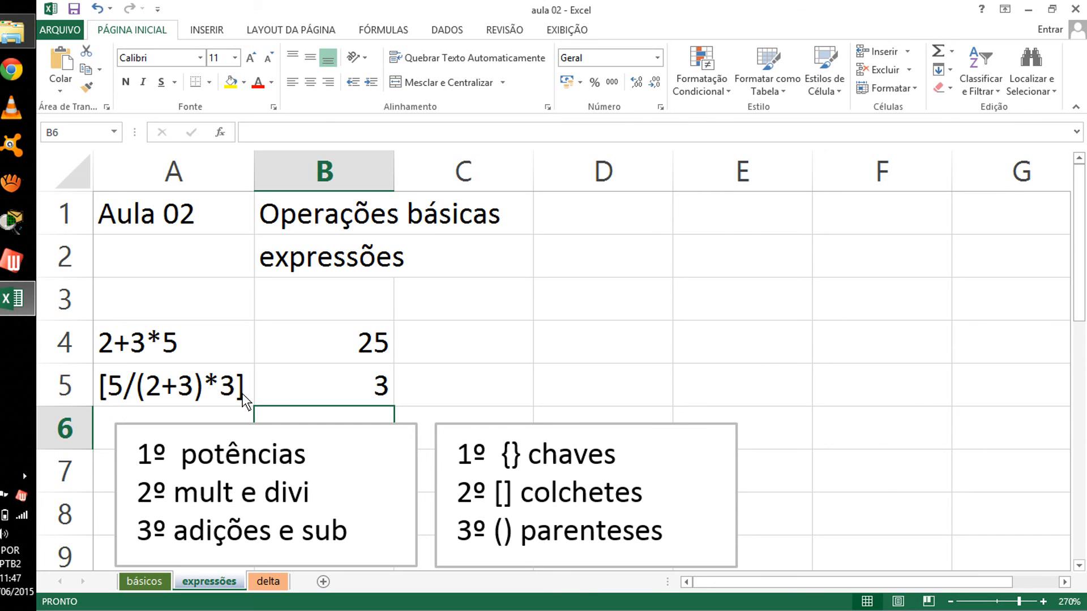
On the "delta" sheet, enter the coefficients A = 1, B = -2 and C = 3 in cells B4 to B6
click(274, 580)
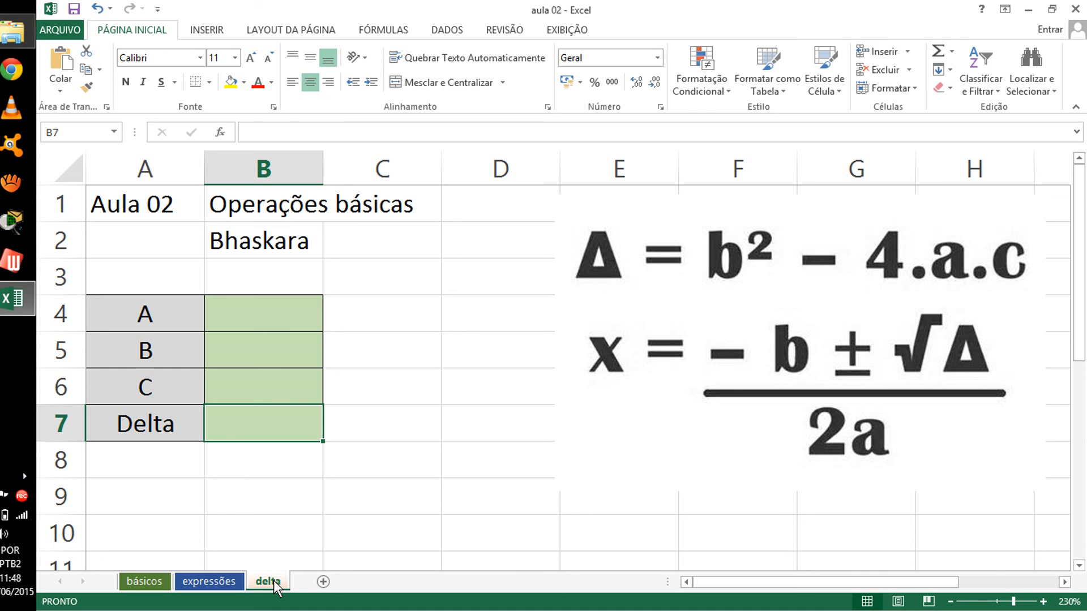
click(278, 327)
text(1)
key(Return)
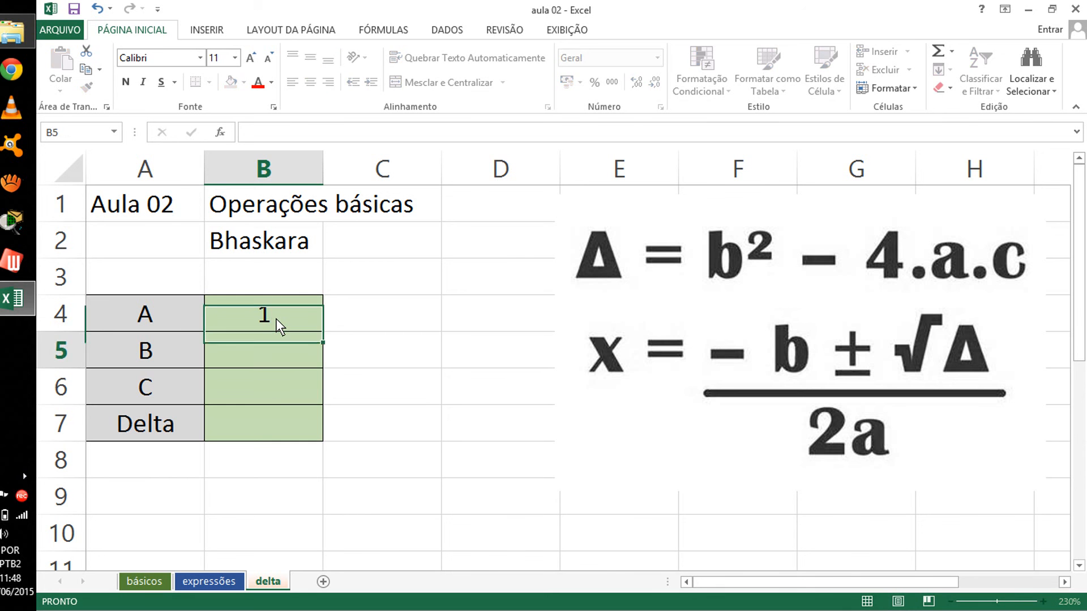
text(-2)
key(Return)
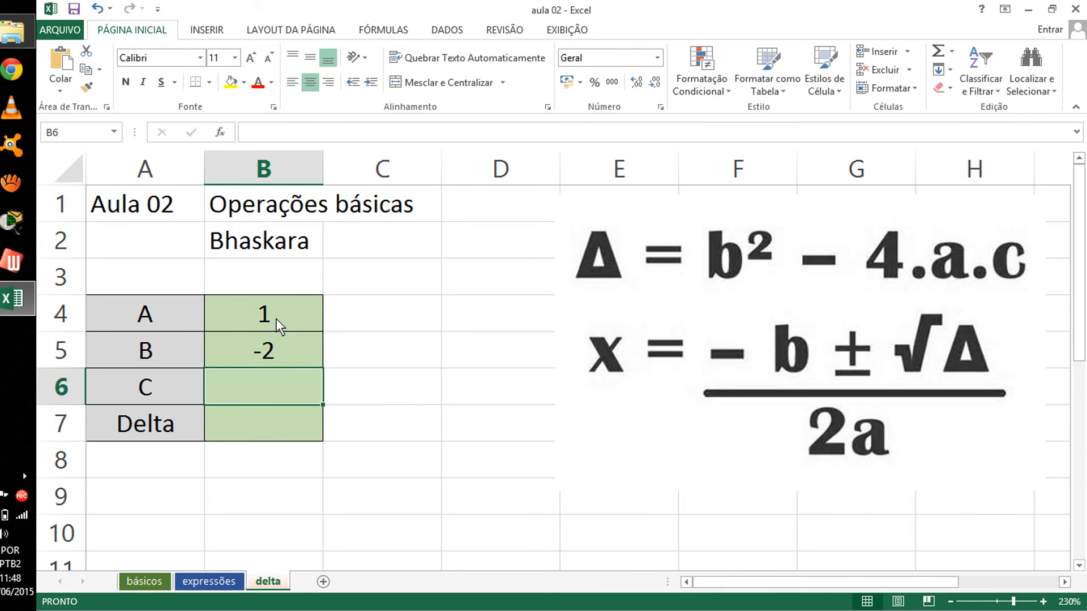
text(3)
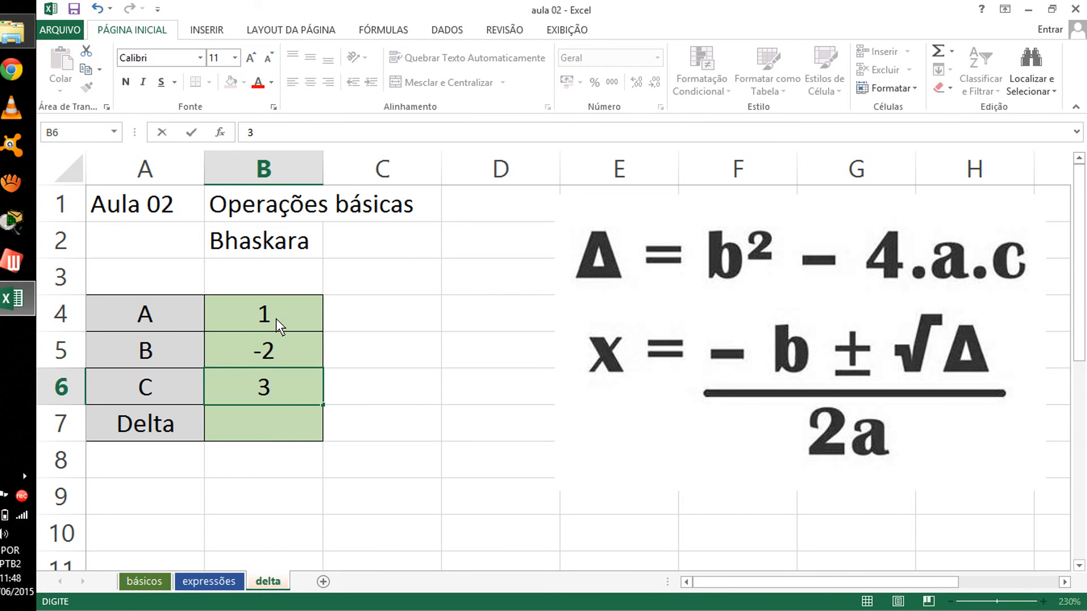
Enter the delta formula =B5^2-4*B4*B6 in cell B7, referencing the coefficient cells
click(238, 422)
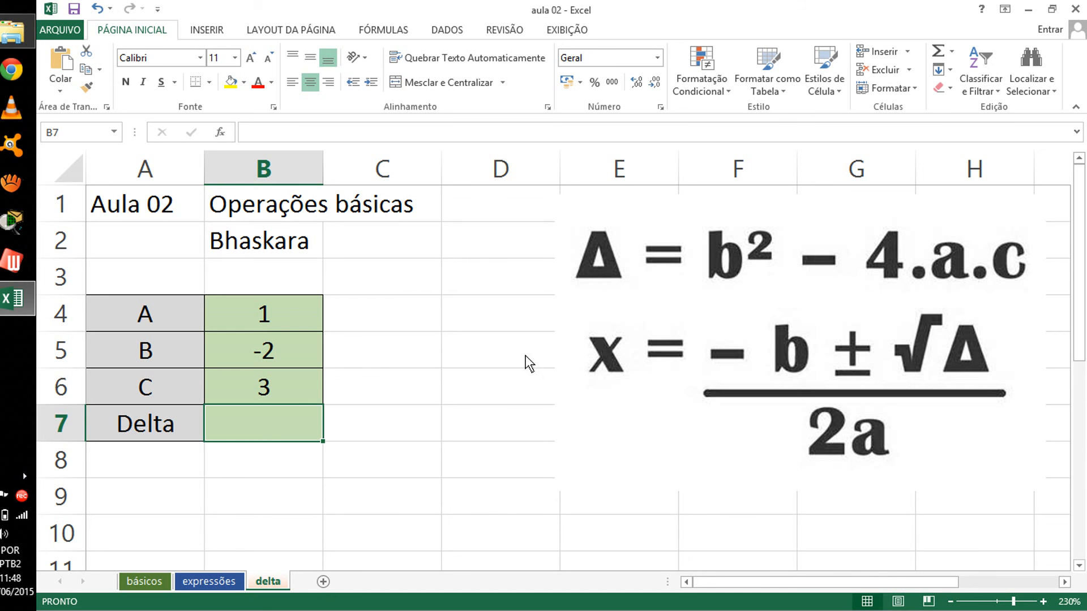
text(=)
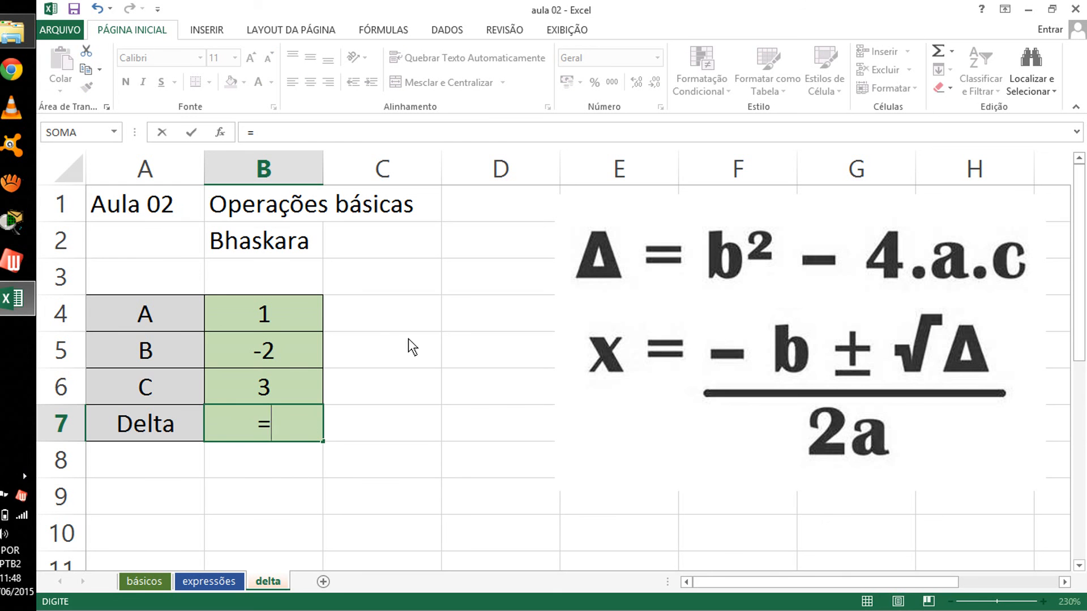
click(288, 353)
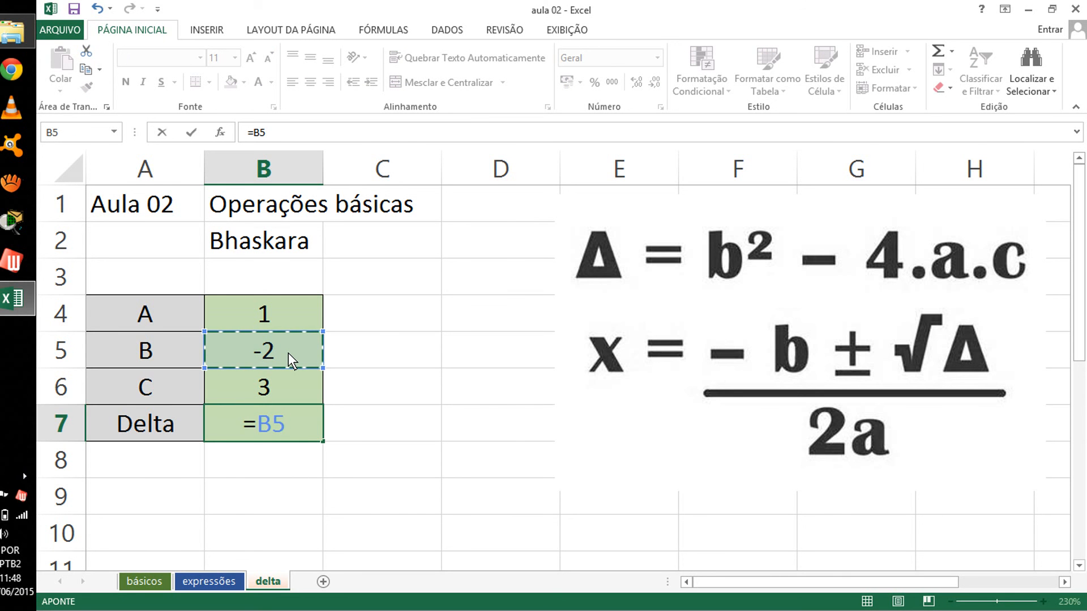
text(^2)
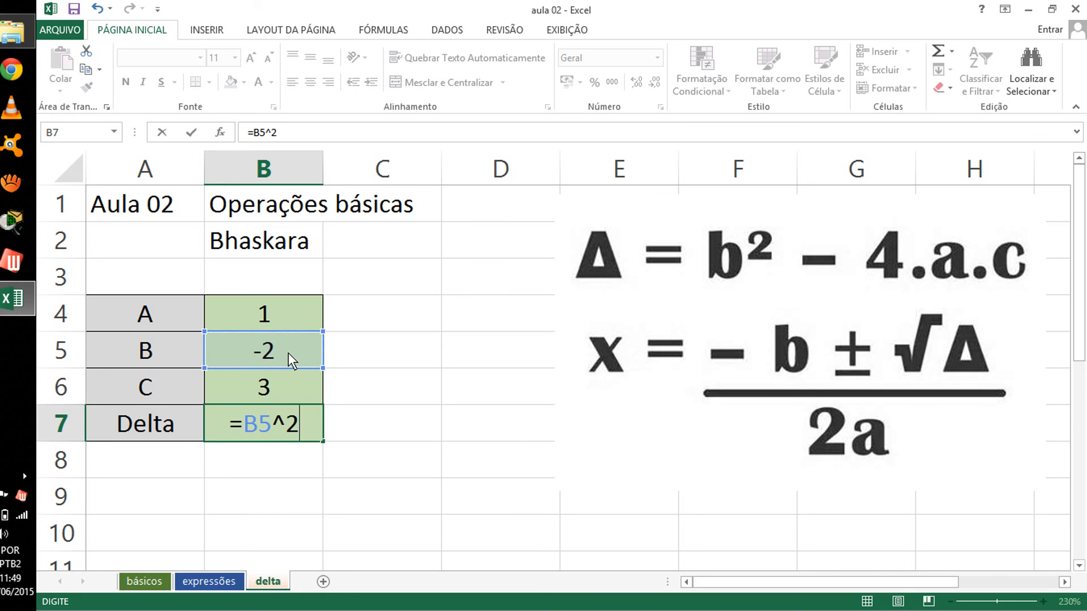
text(-)
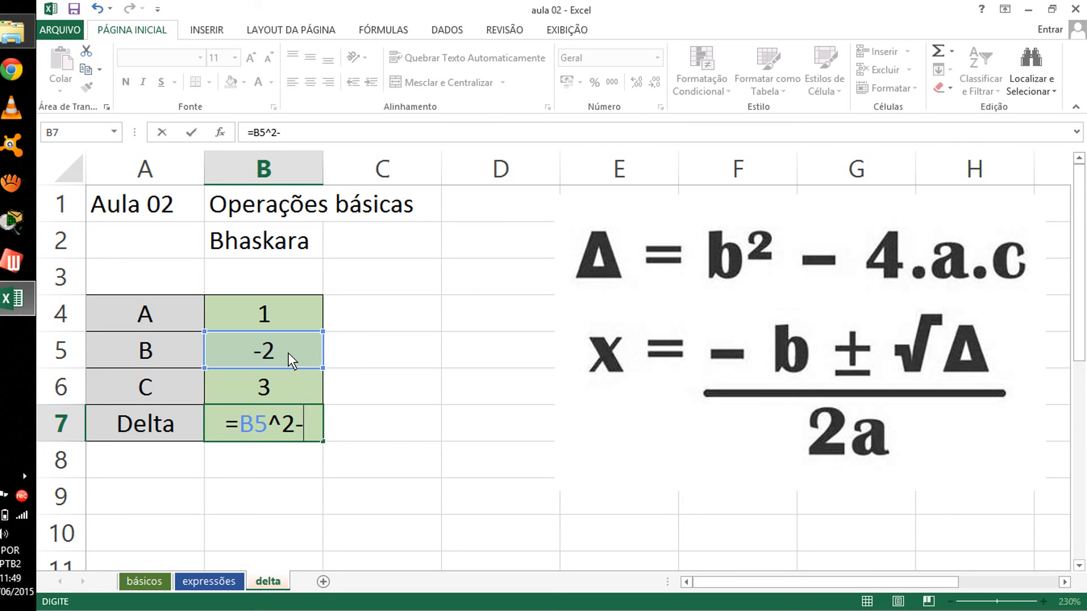
text(4)
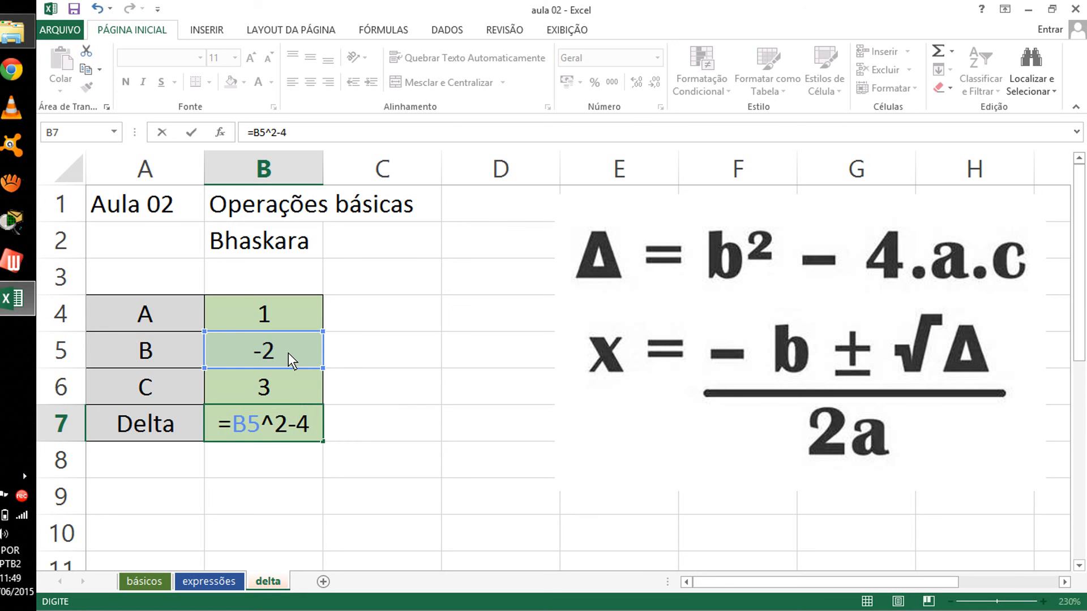
text(*)
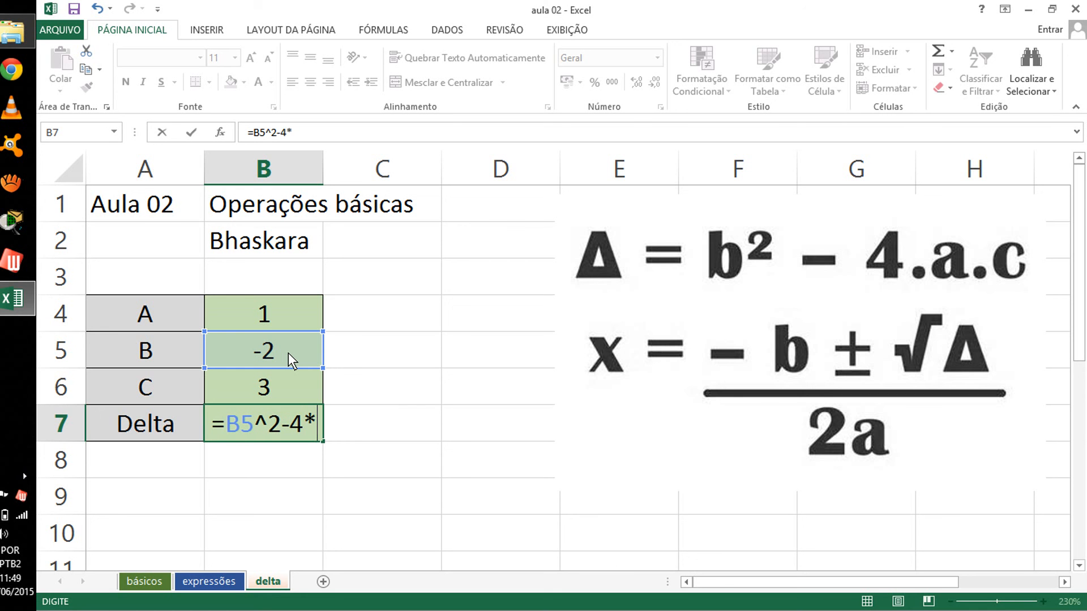
click(258, 321)
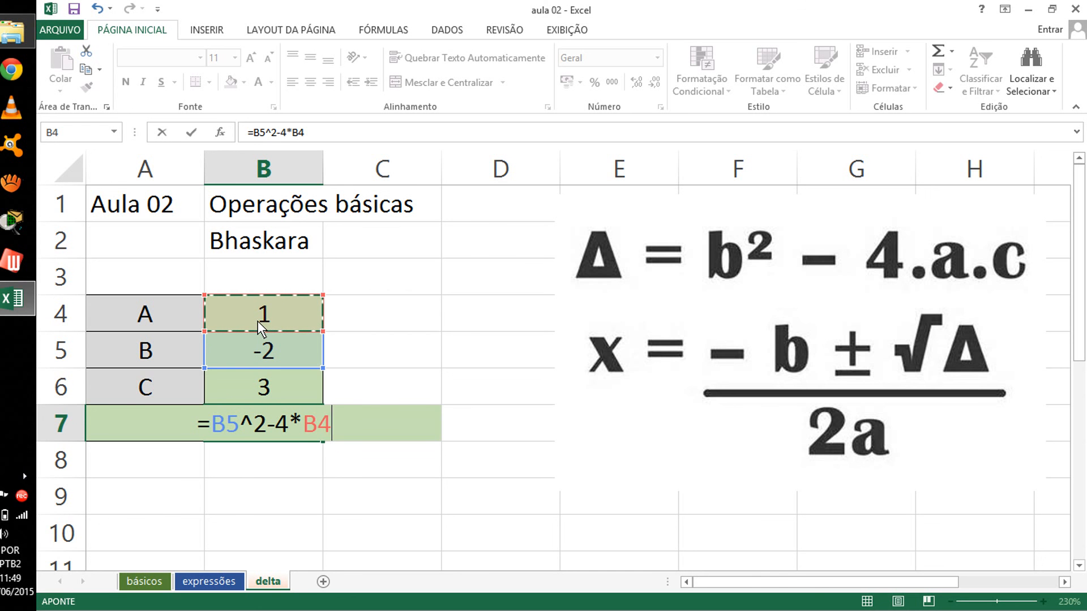
text(*)
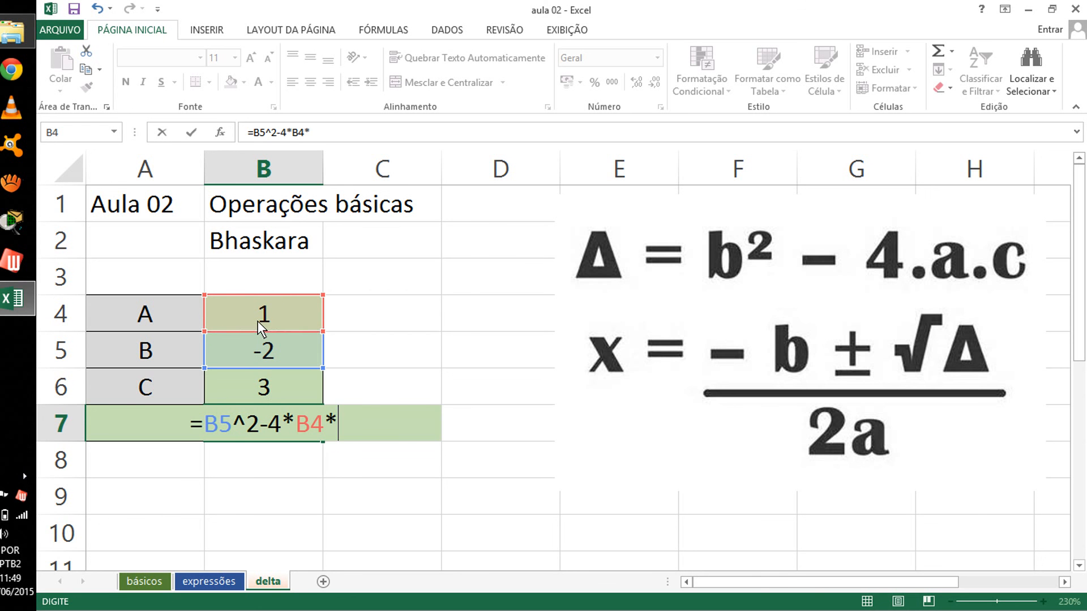
click(262, 391)
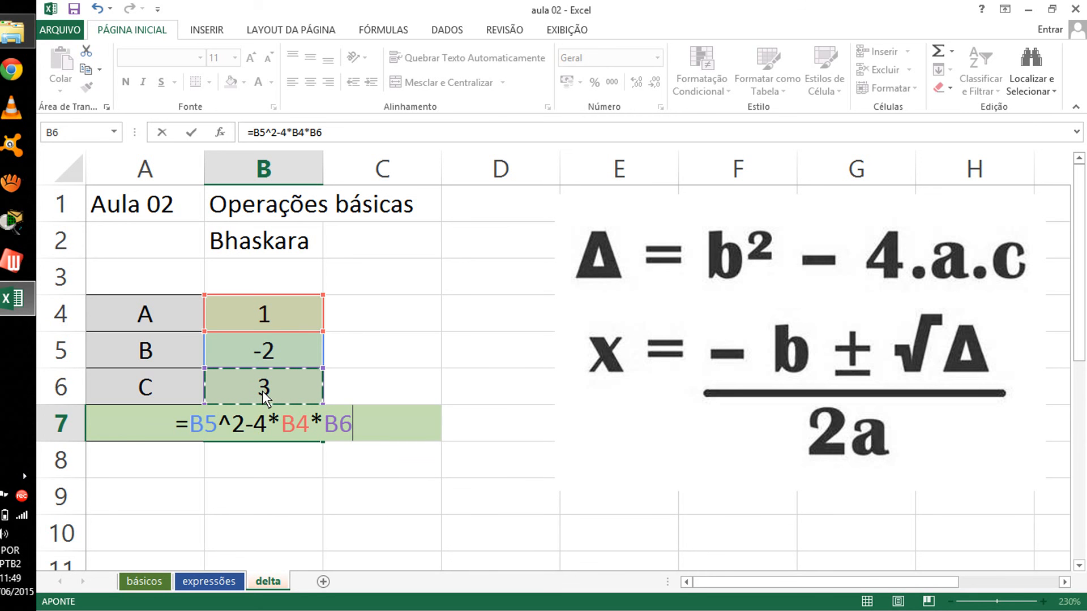
key(Return)
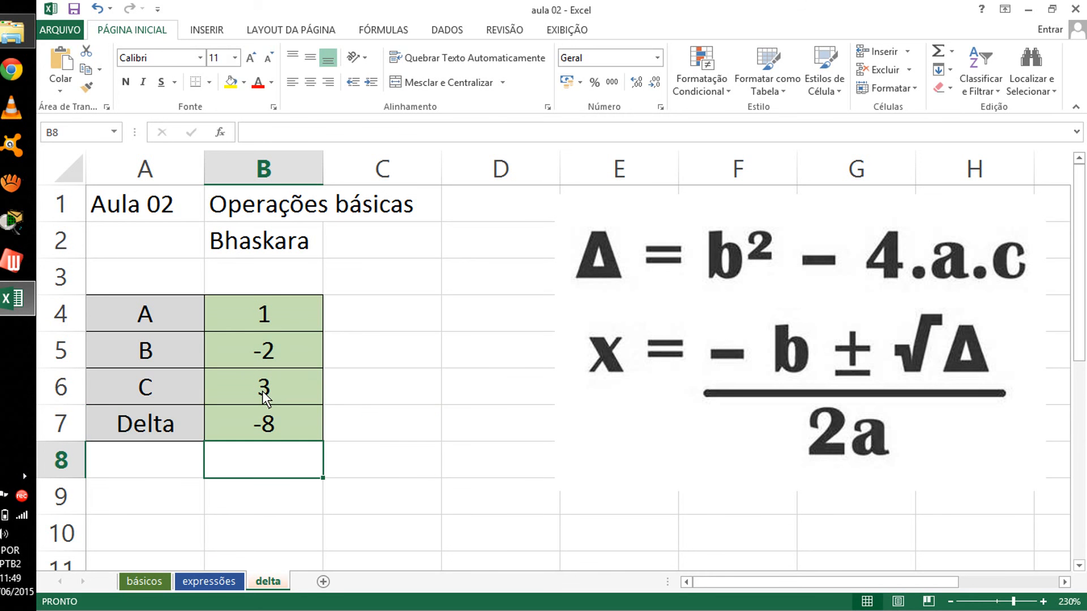
Change coefficient A in cell B4 to 2 and coefficient C in cell B6 to 1 to recalculate delta
click(272, 429)
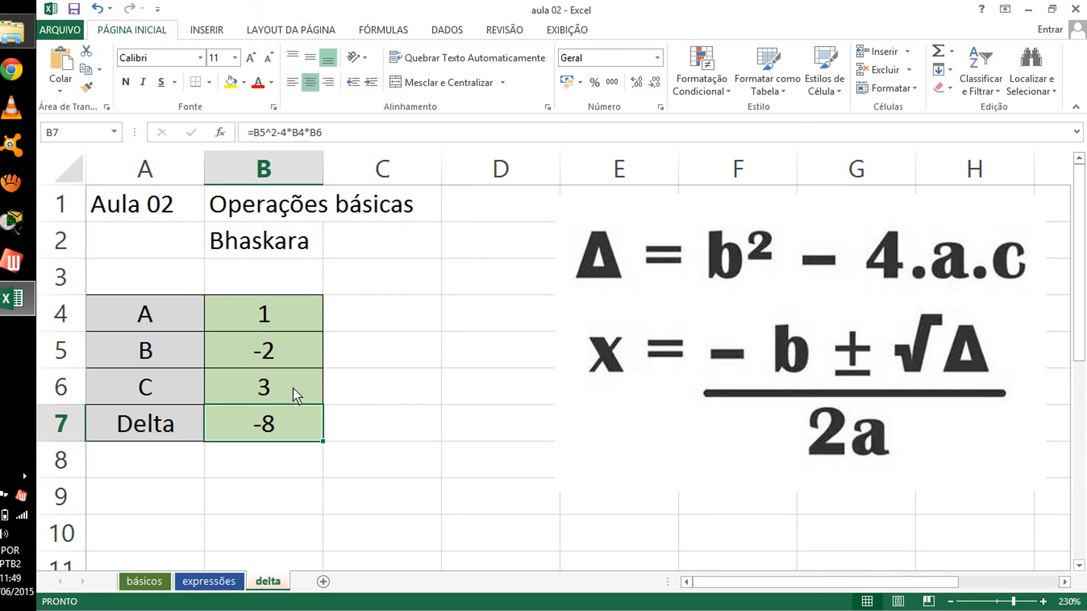
click(273, 316)
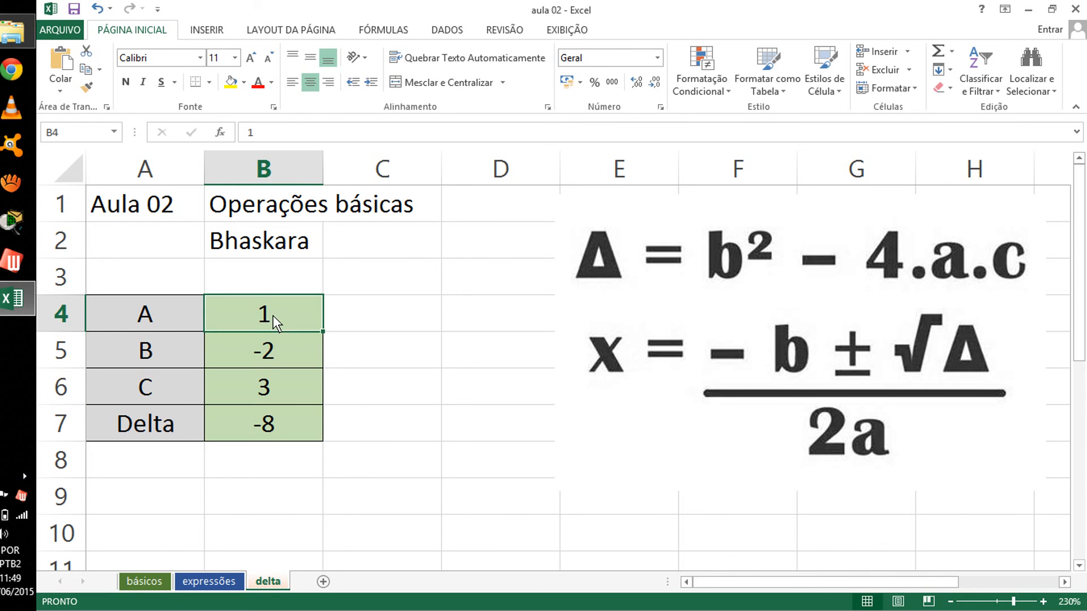
text(2)
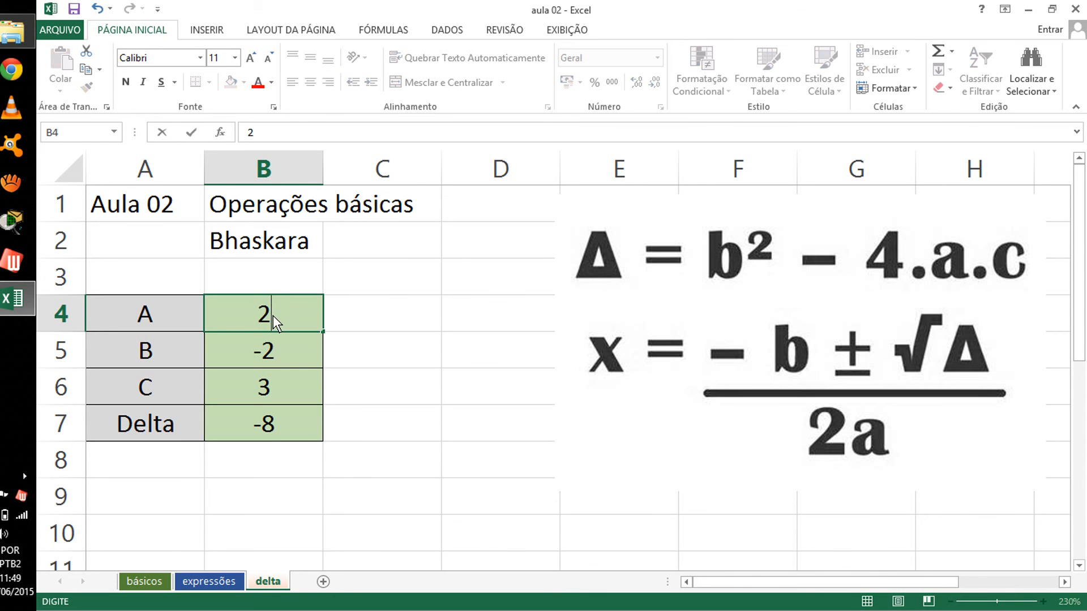
key(Return)
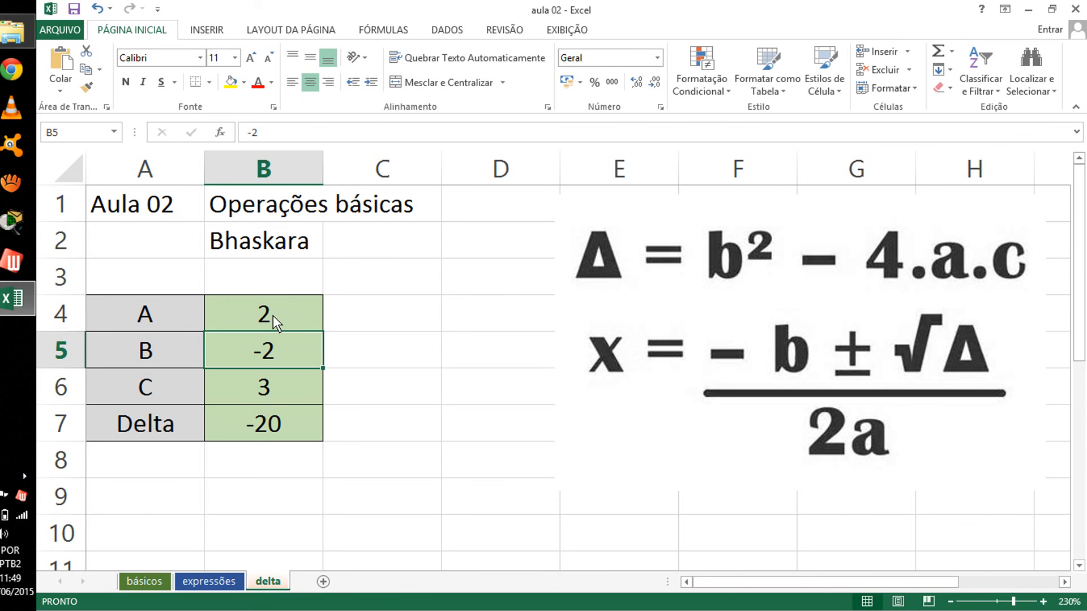
click(268, 385)
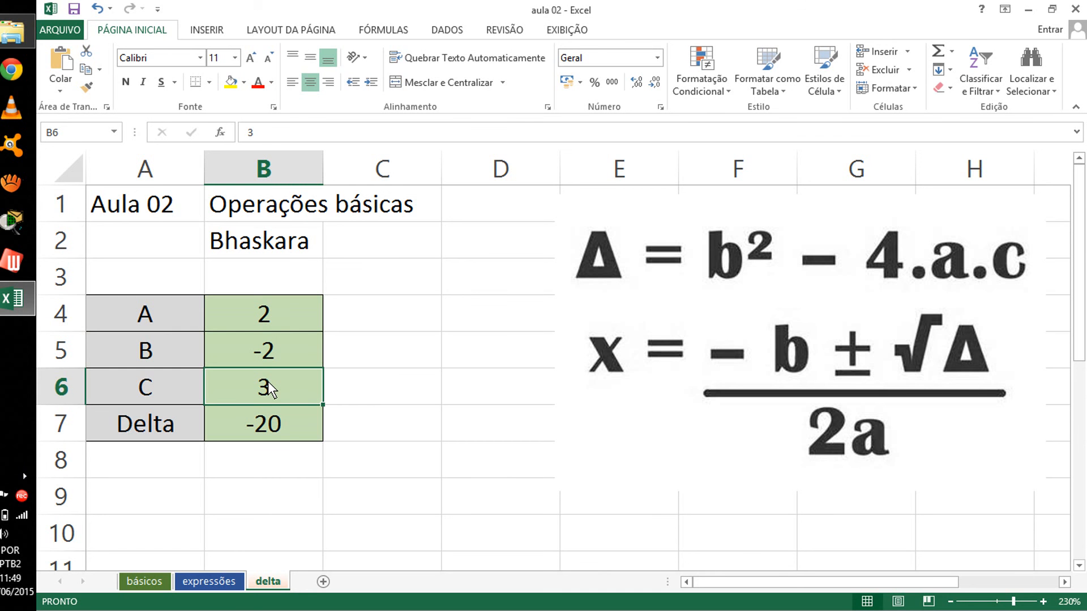
text(1)
key(Return)
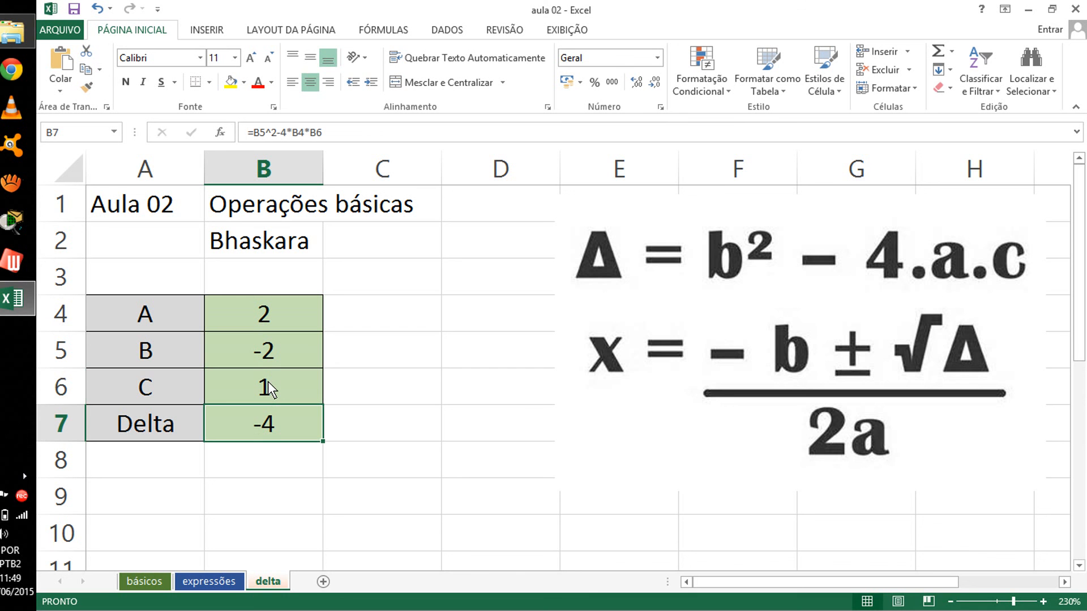